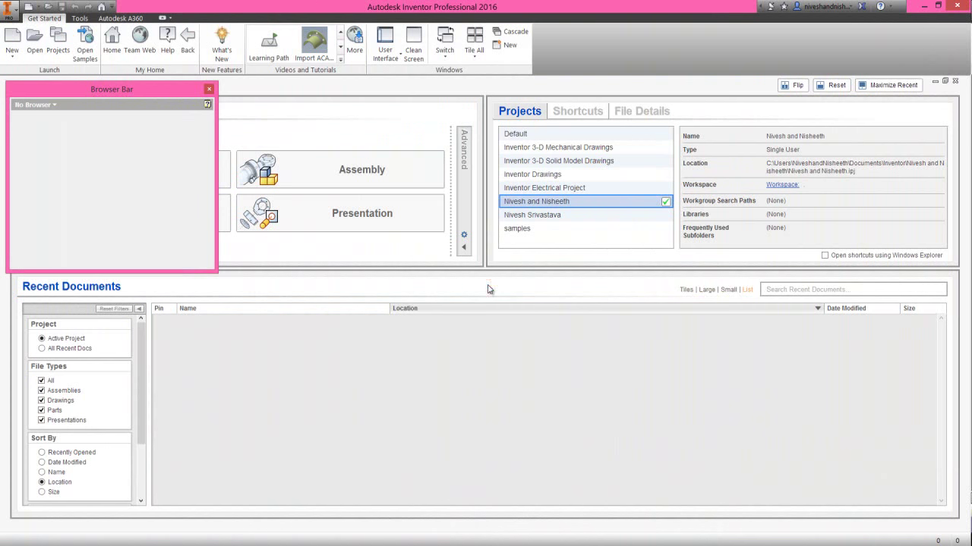
Create a new part from the English Standard (in).ipt template.
click(10, 34)
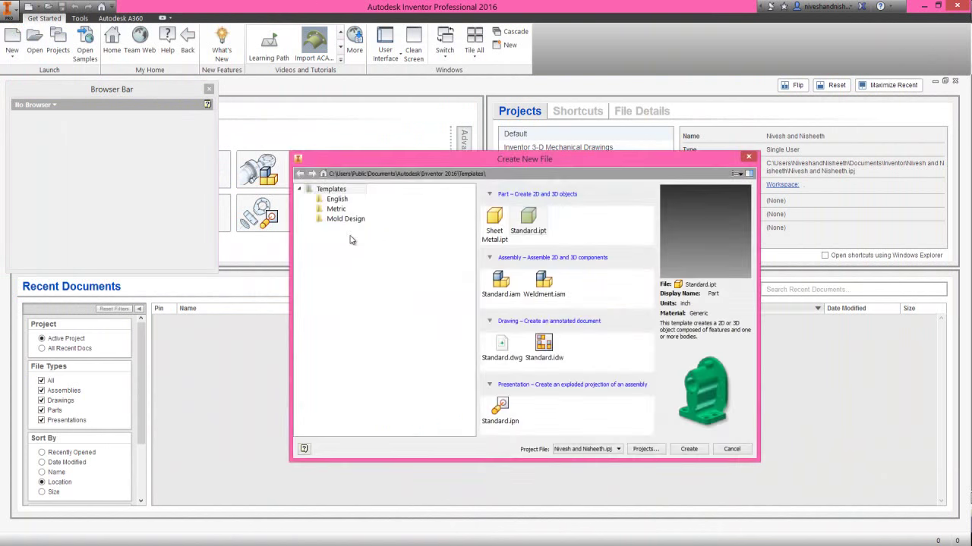
click(339, 200)
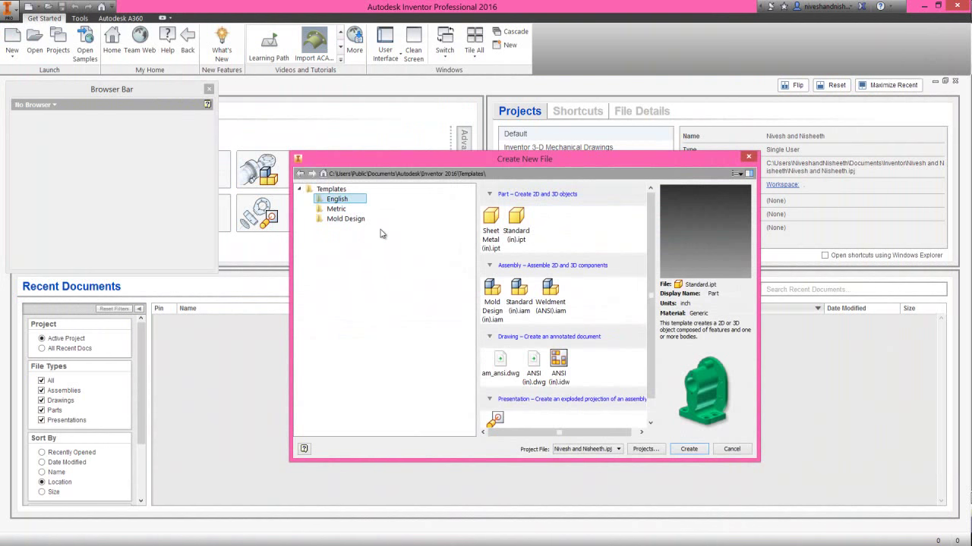
click(517, 220)
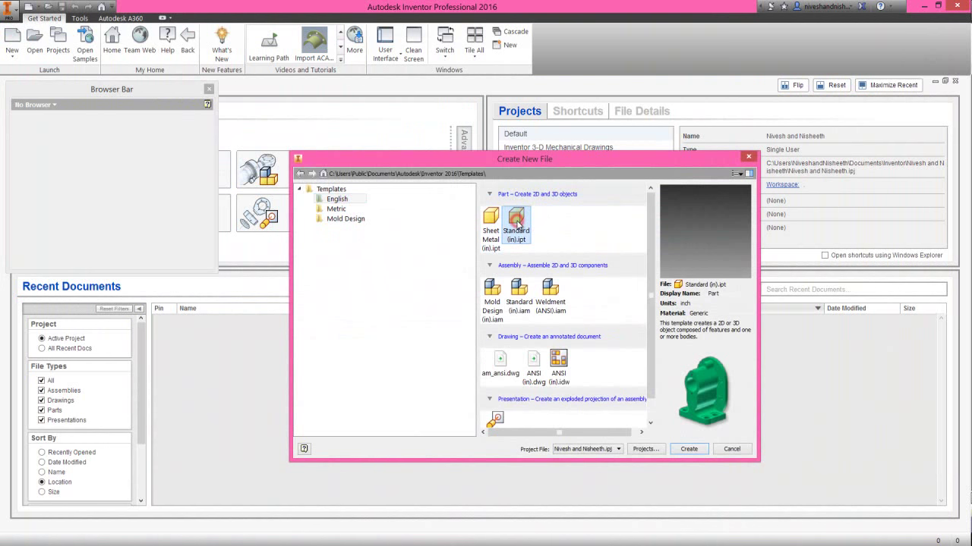
click(689, 449)
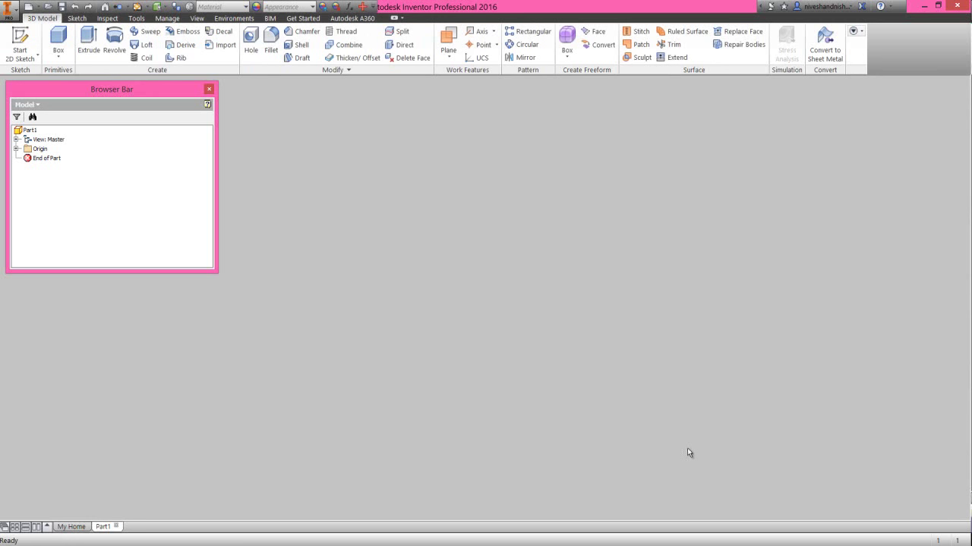
click(503, 292)
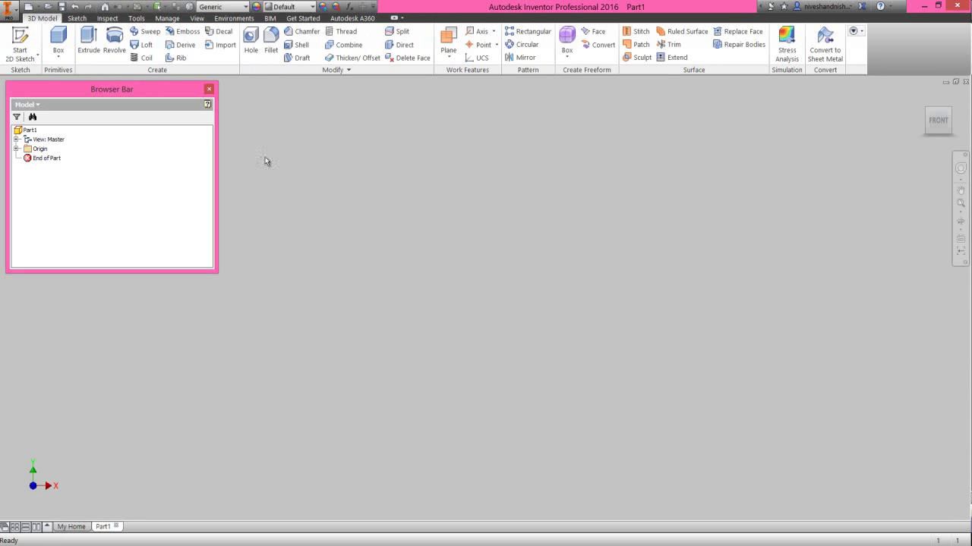
Start a 2D sketch on the XY plane and draw a horizontal line about 7.6 in long through the origin.
click(21, 38)
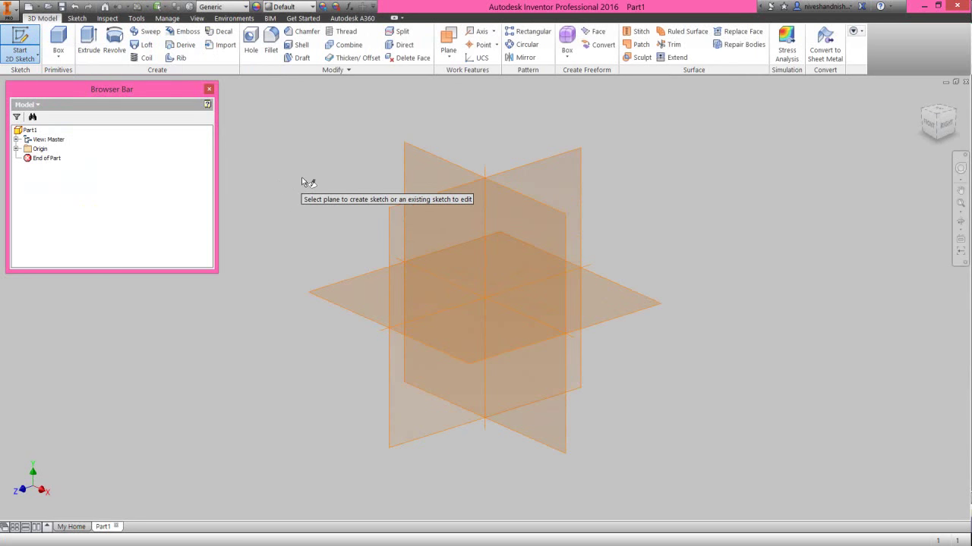
click(420, 176)
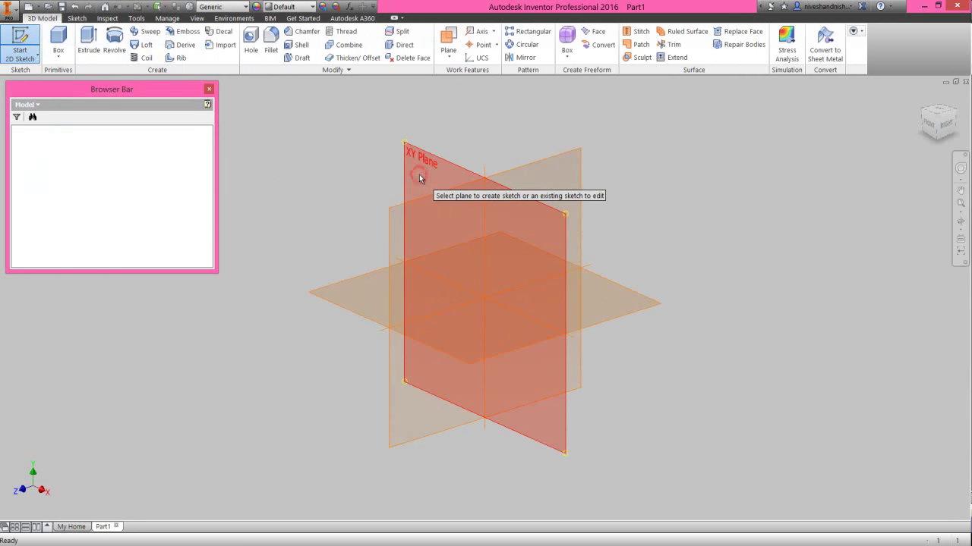
click(931, 127)
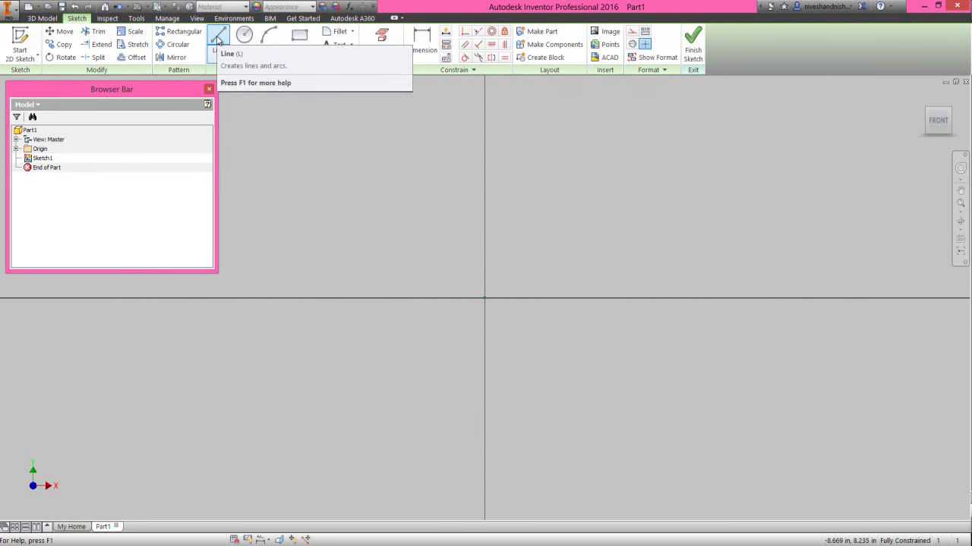
click(218, 40)
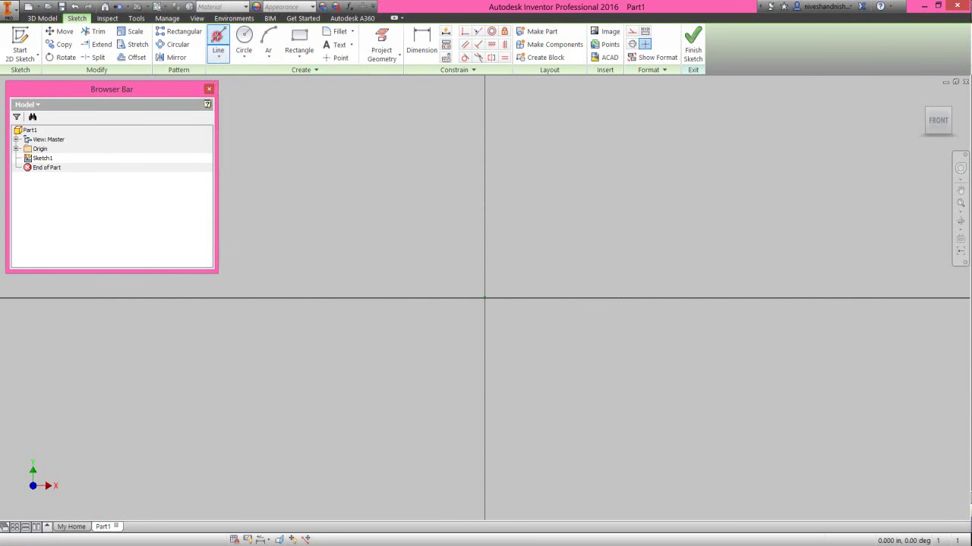
click(372, 296)
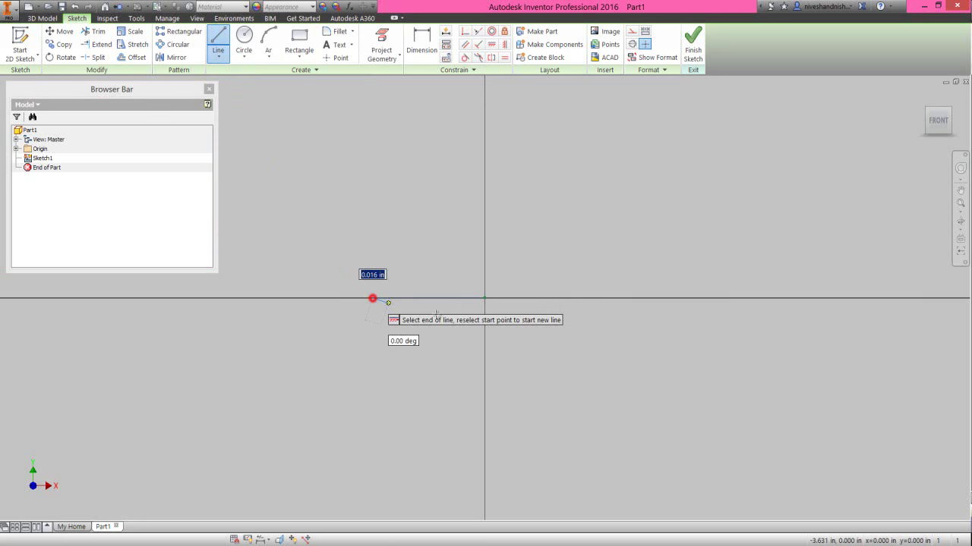
click(609, 298)
right_click(615, 239)
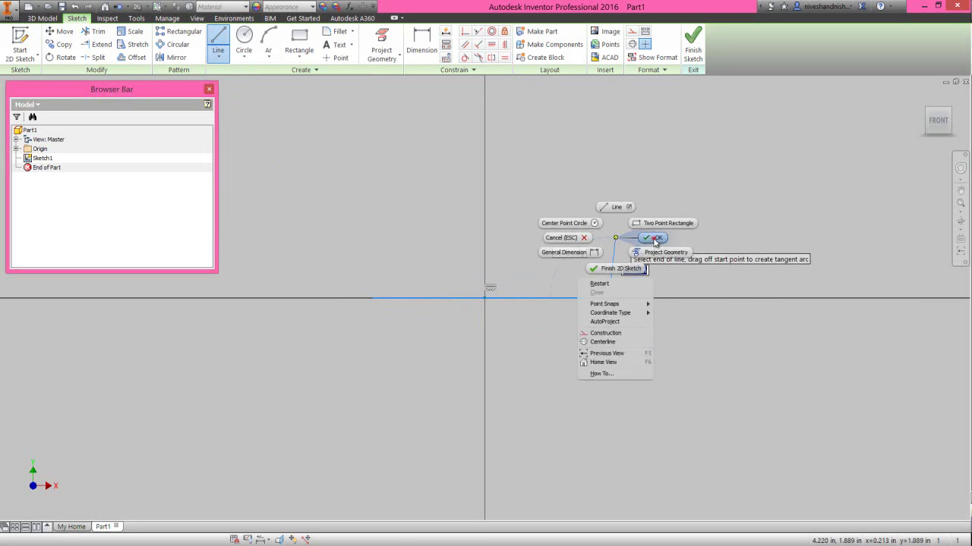
click(653, 238)
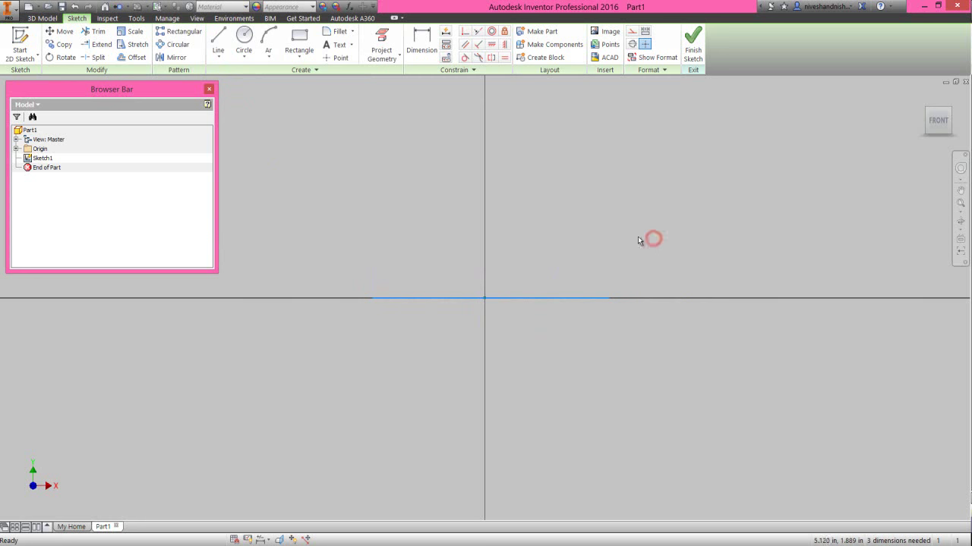
Apply a coincident constraint between the horizontal line's midpoint and the sketch origin.
click(464, 33)
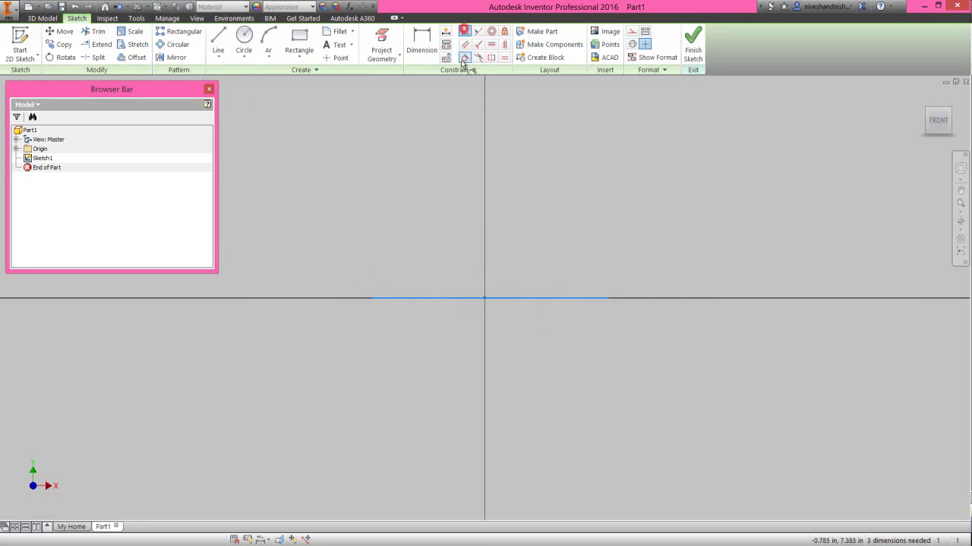
click(493, 298)
click(484, 299)
right_click(520, 259)
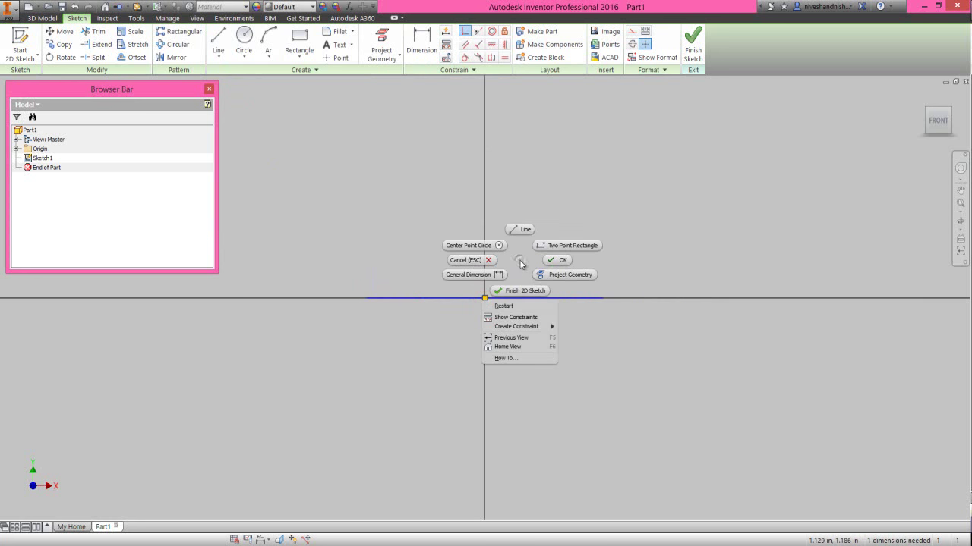
click(548, 262)
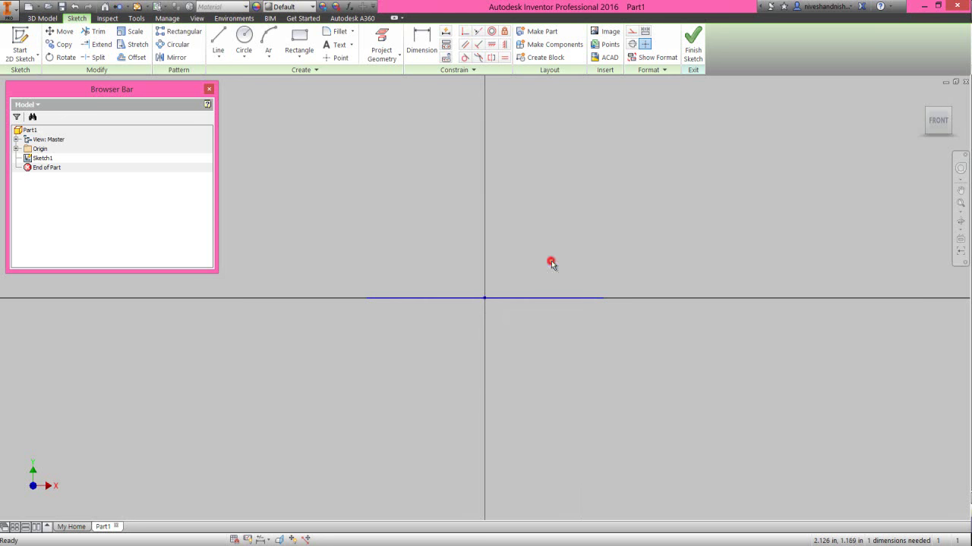
Dimension the base line's length as 0.19 in and move the dimension closer beneath the line.
click(419, 46)
click(405, 298)
click(469, 329)
text(.19)
key(Return)
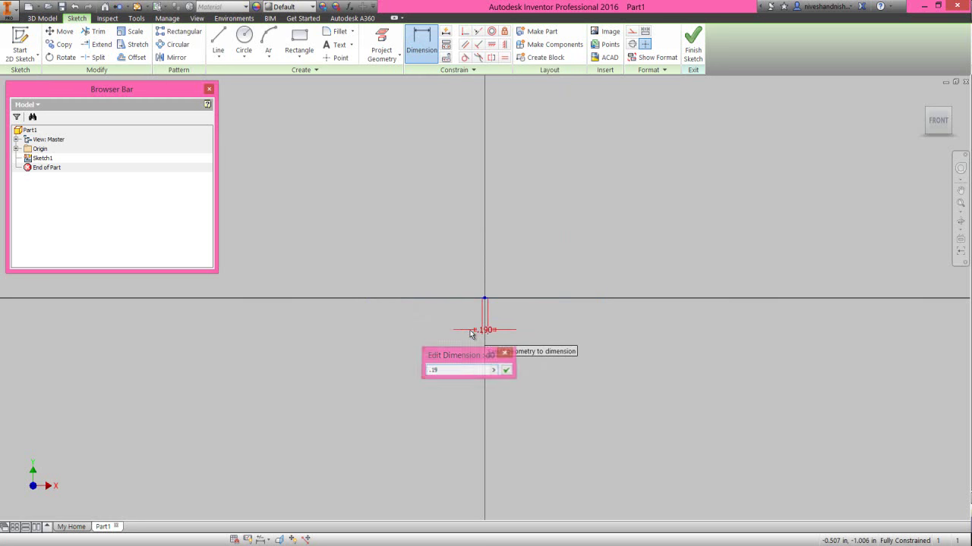
scroll(489, 313, up, 4)
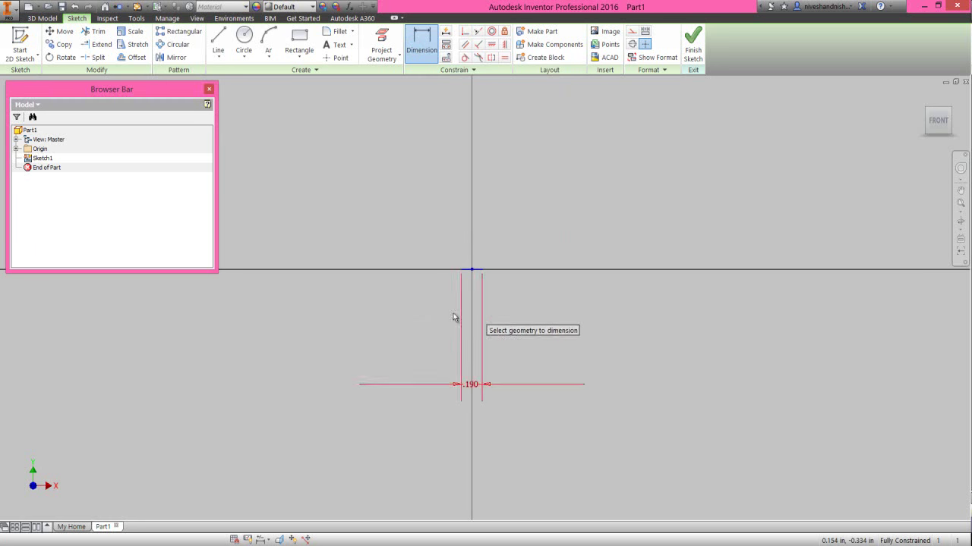
right_click(453, 318)
click(481, 324)
click(466, 388)
drag(483, 385, 470, 290)
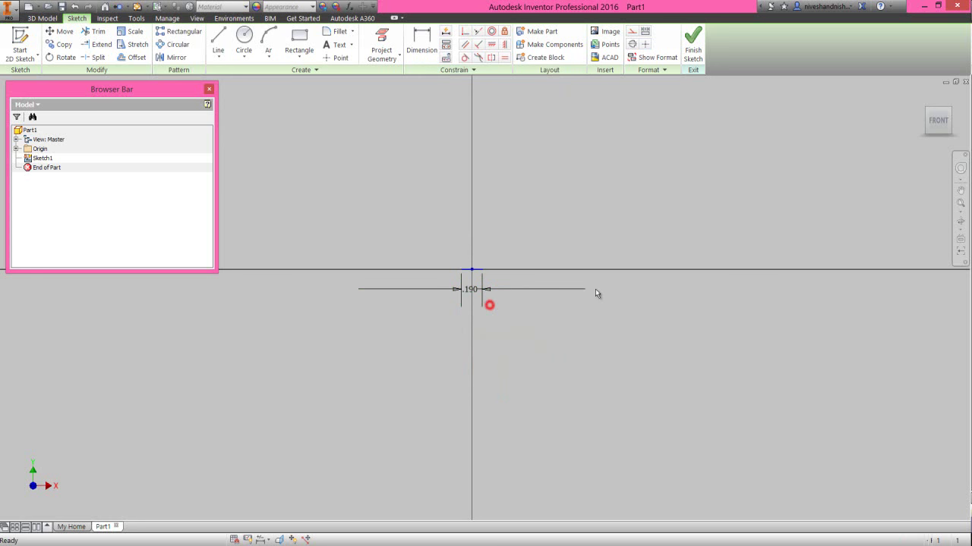
Draw a vertical line about 0.12 in long upward from each end of the base line.
click(961, 204)
right_click(520, 190)
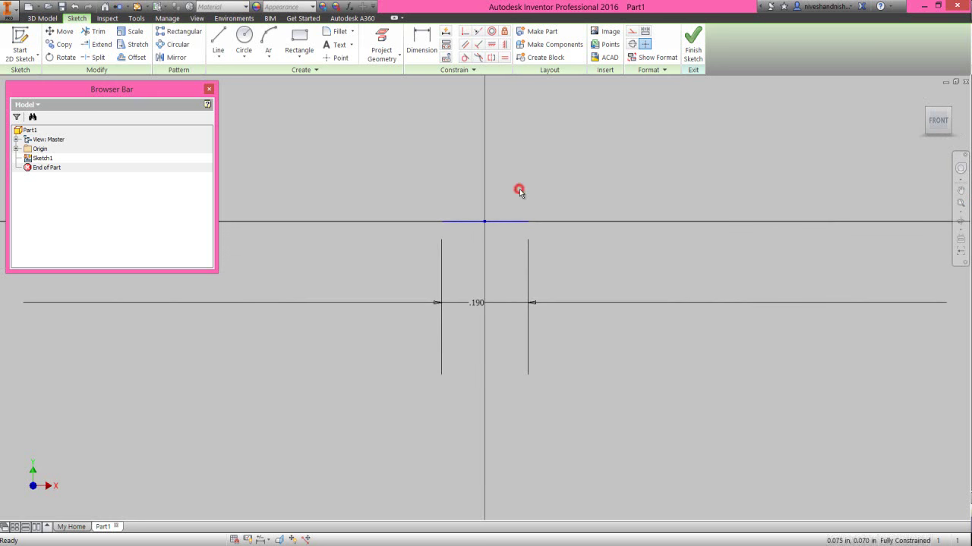
click(523, 158)
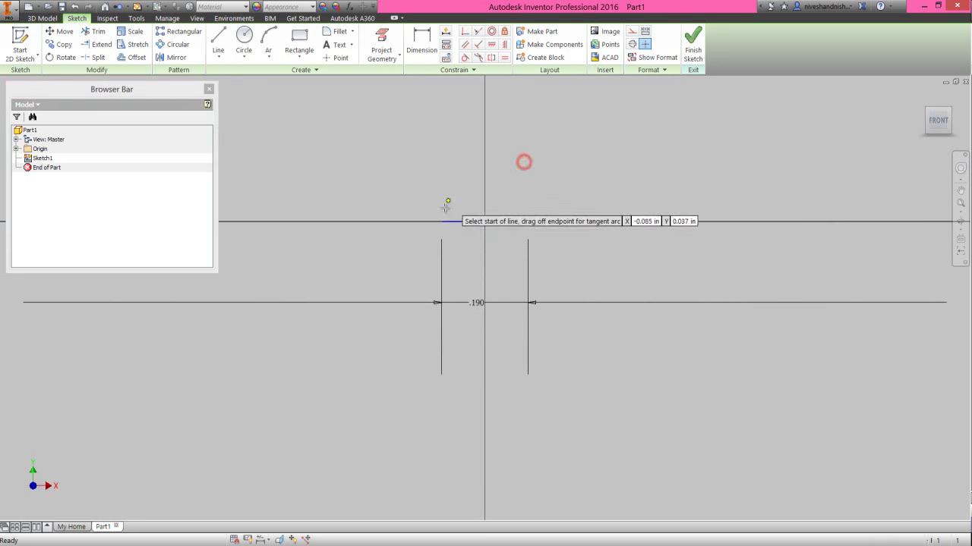
click(444, 222)
click(442, 164)
right_click(442, 164)
click(447, 215)
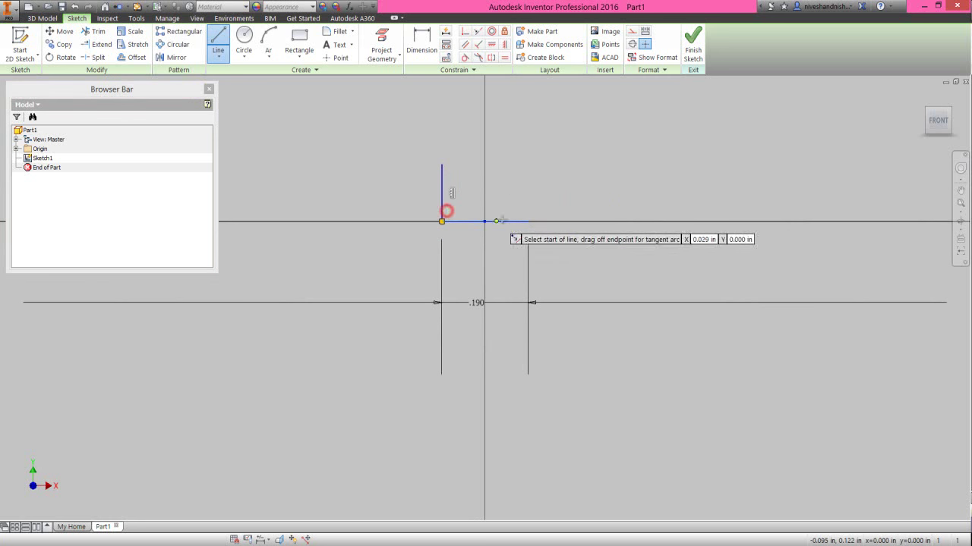
click(529, 222)
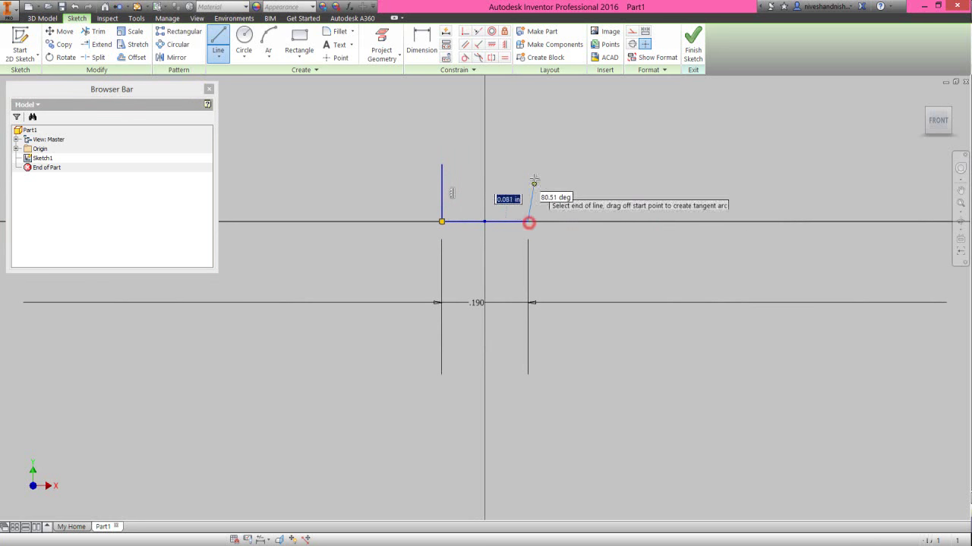
click(526, 166)
right_click(526, 165)
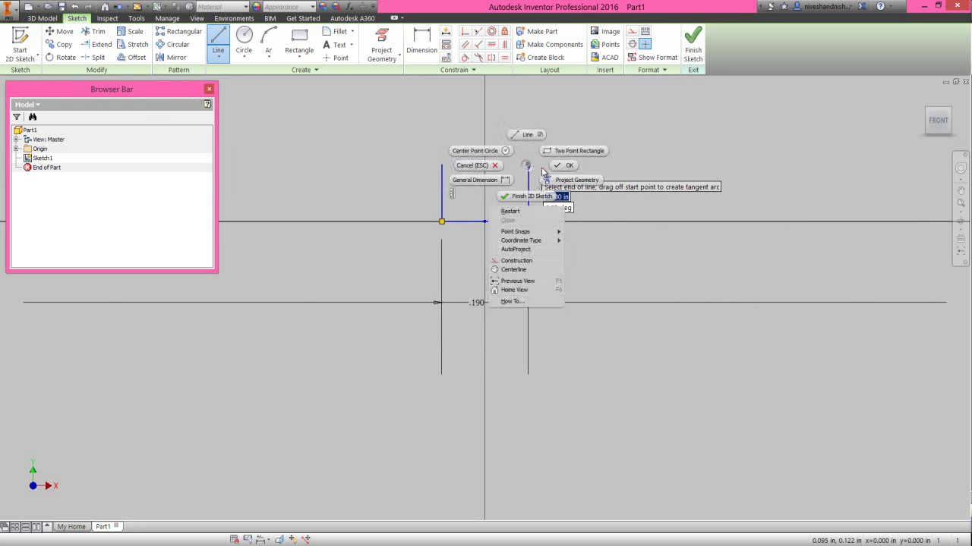
click(557, 165)
Join the two vertical lines' upper ends with a three-point arc of 0.135 in radius and move its dimension outside the profile.
click(271, 37)
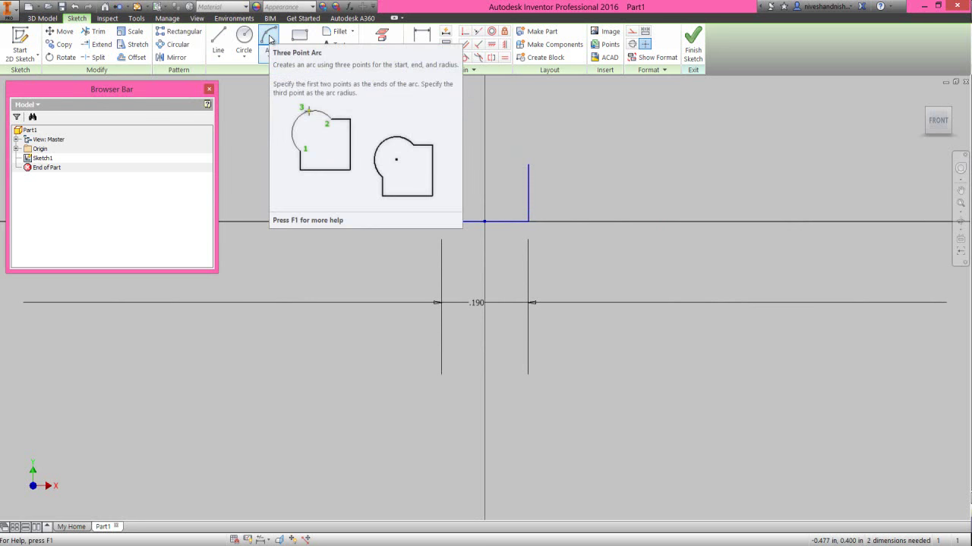
click(270, 37)
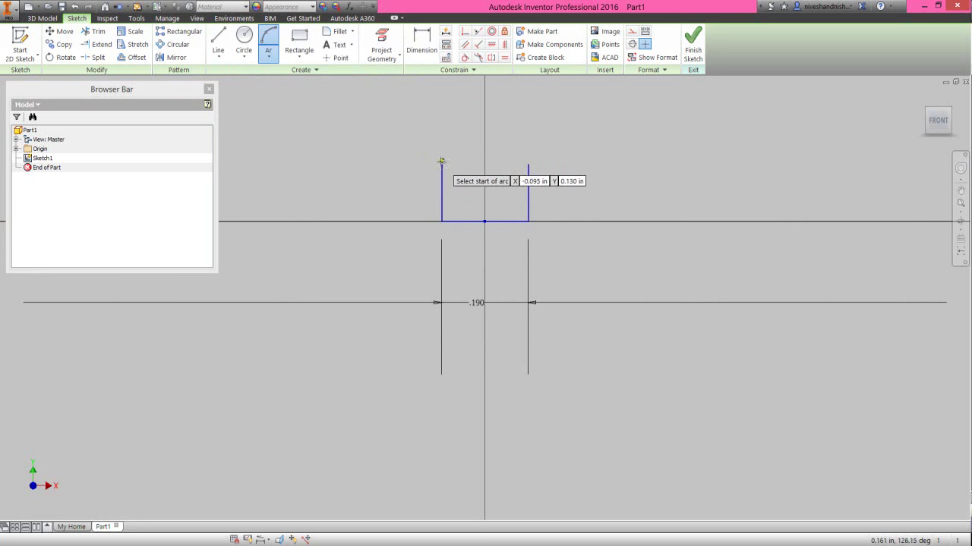
click(442, 164)
click(528, 165)
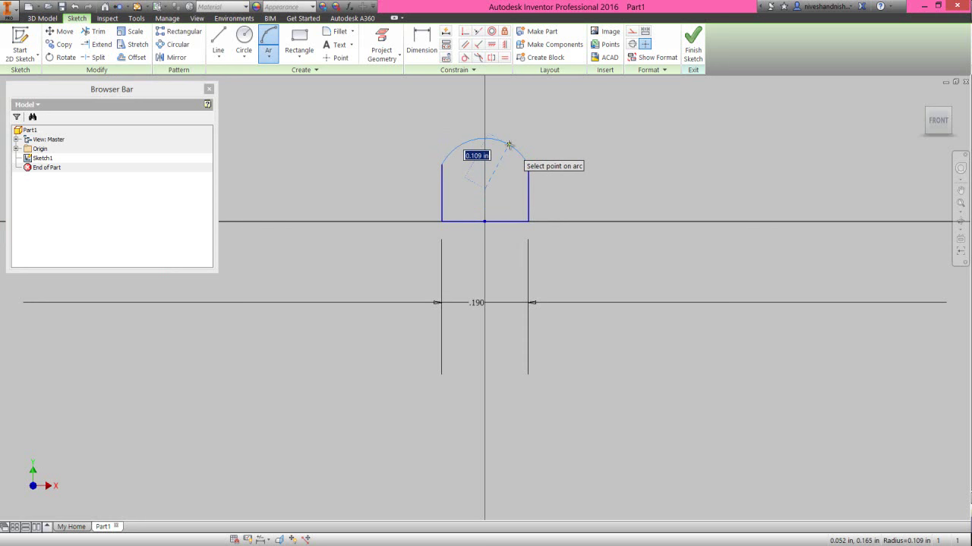
text(.135)
key(Return)
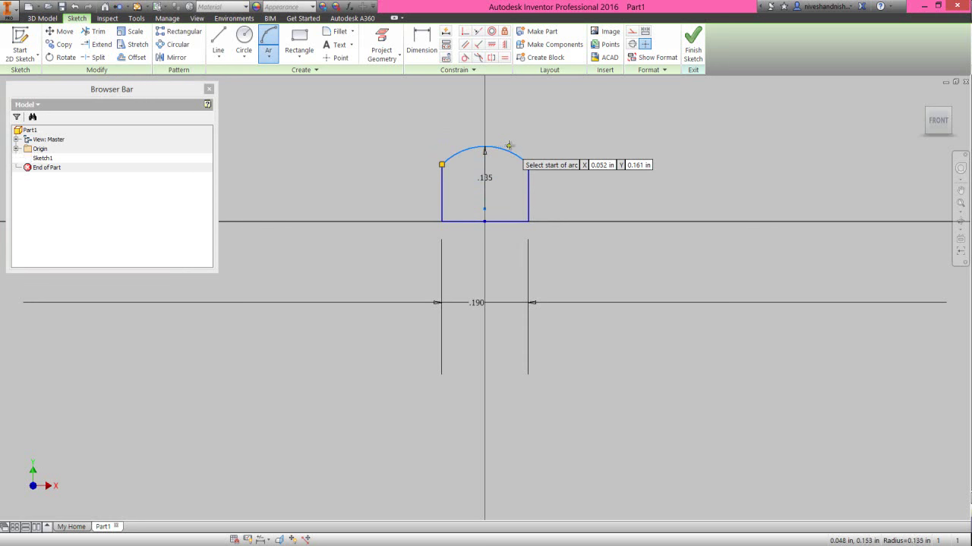
right_click(509, 144)
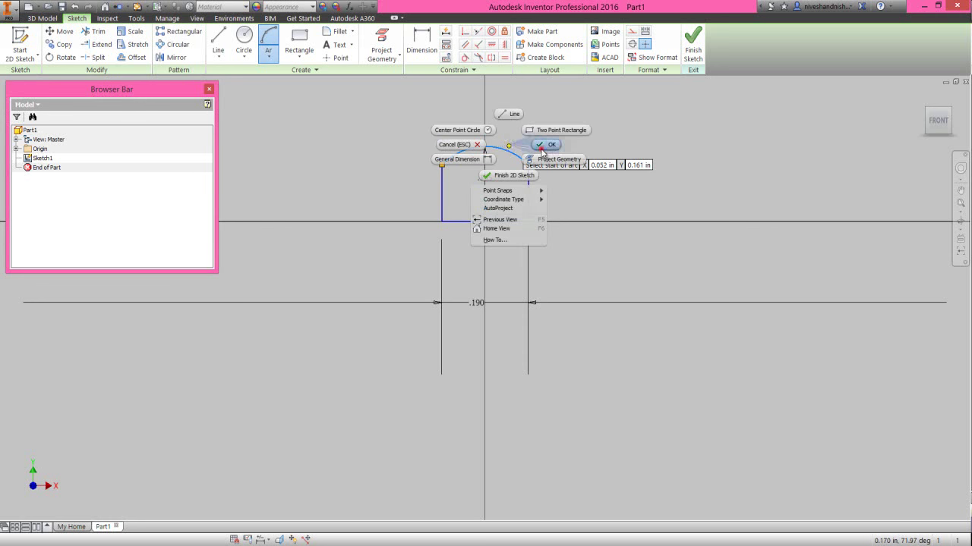
click(542, 150)
drag(486, 184, 513, 132)
click(539, 151)
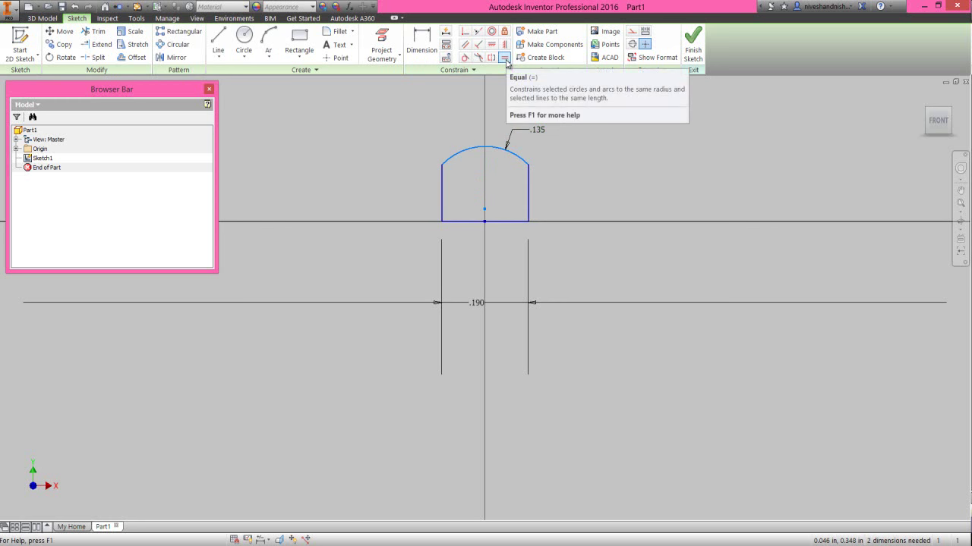
Apply an equal constraint to the profile's two vertical lines.
click(504, 58)
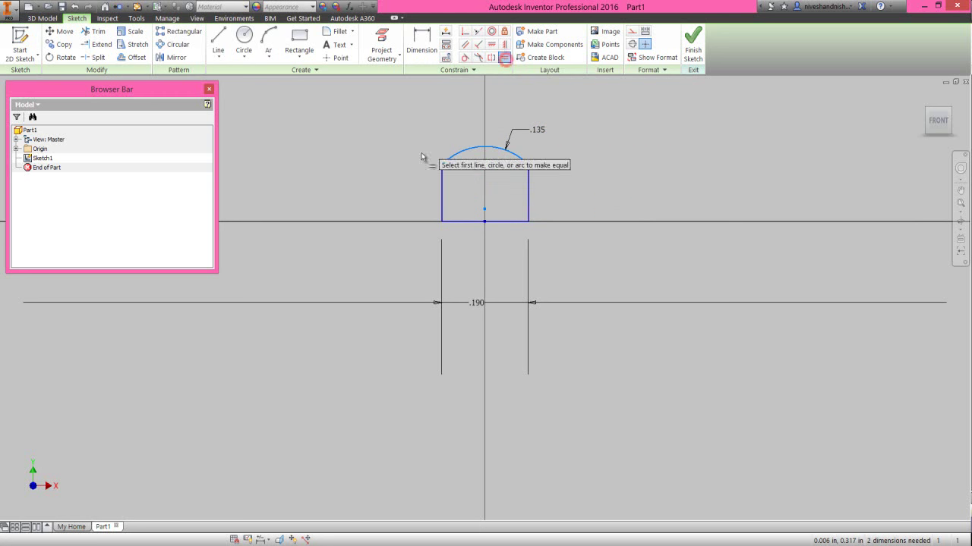
click(441, 187)
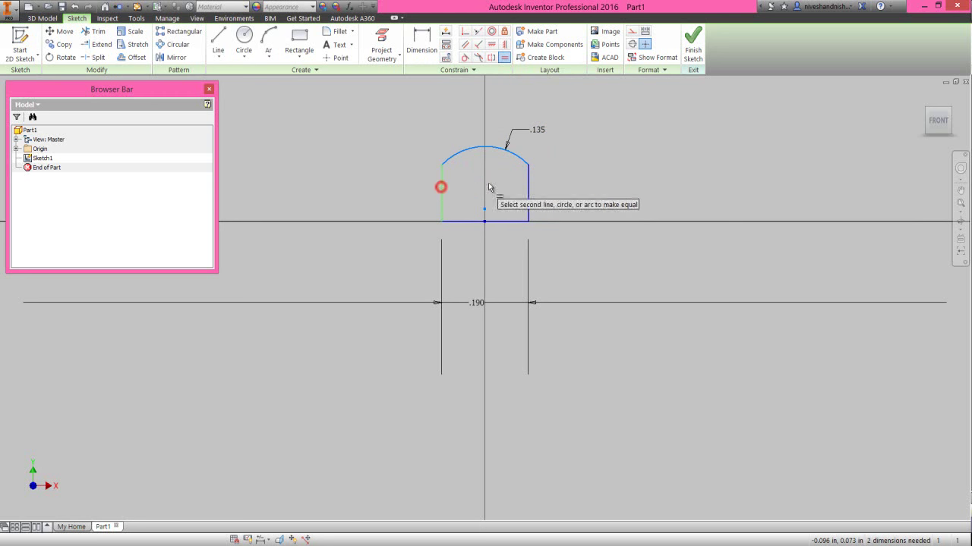
click(528, 189)
right_click(590, 172)
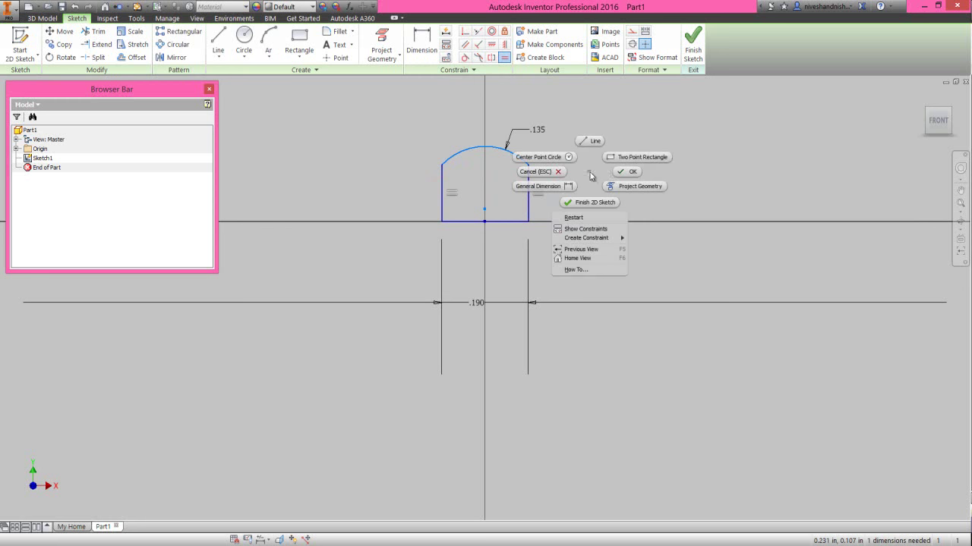
click(614, 174)
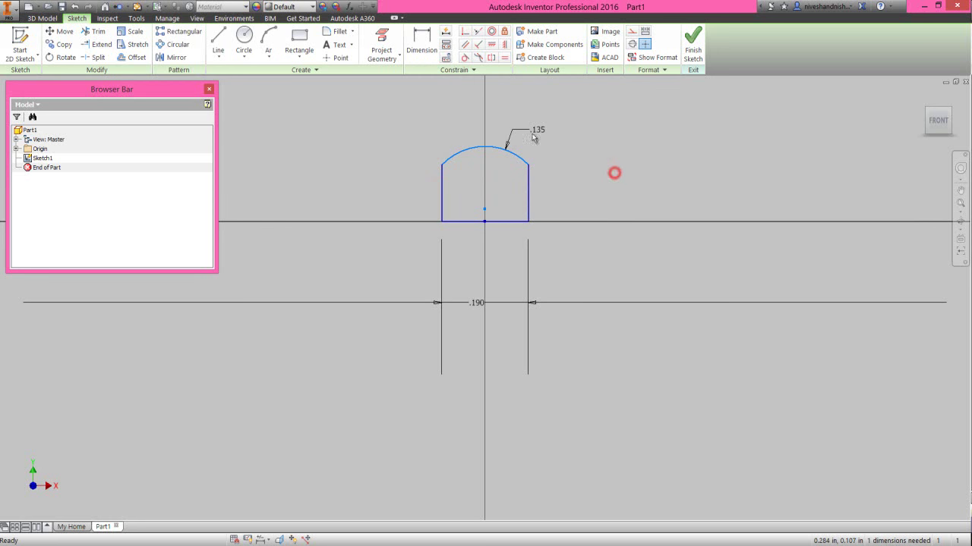
Dimension the profile's height from the base line to the top of the arc as 0.1625 in.
click(338, 59)
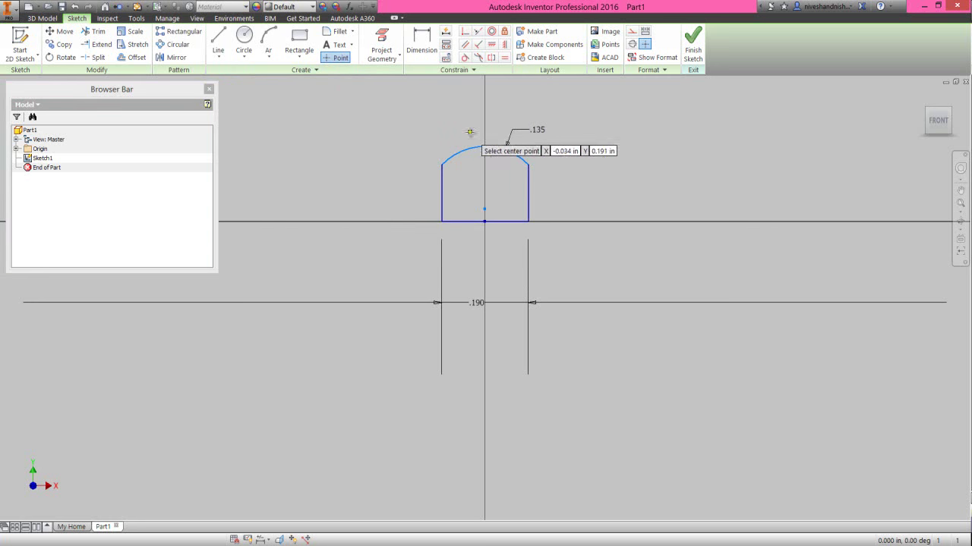
right_click(401, 163)
click(384, 179)
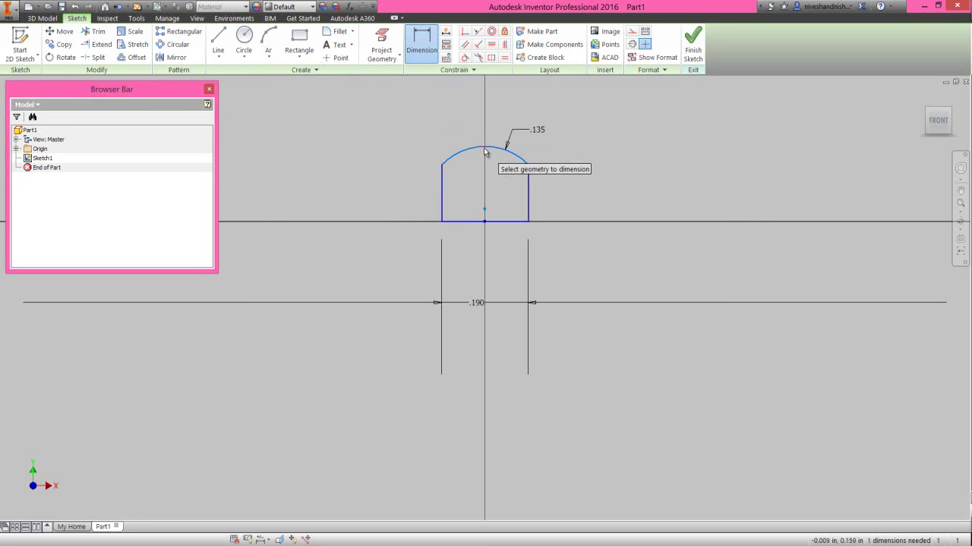
click(483, 148)
click(470, 222)
click(403, 197)
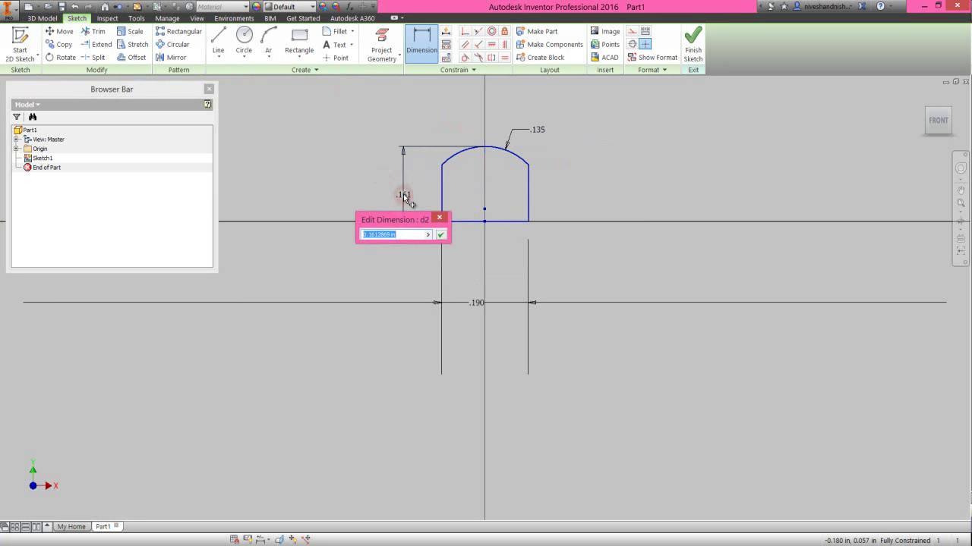
text(.1625)
key(Return)
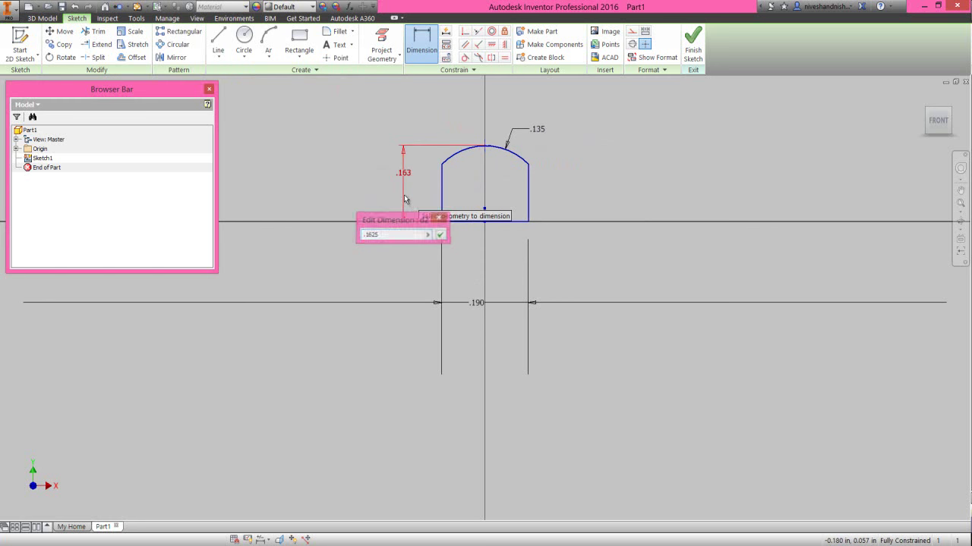
right_click(364, 157)
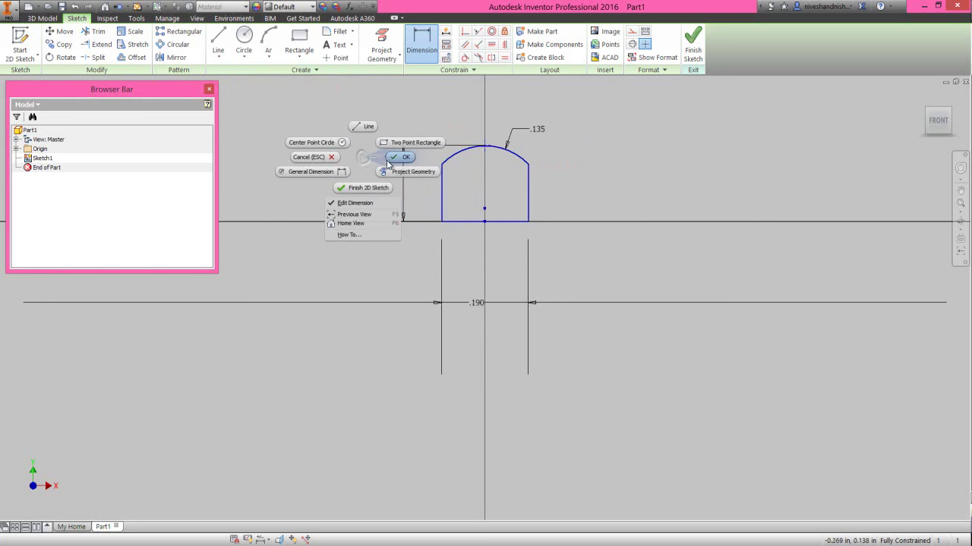
click(389, 157)
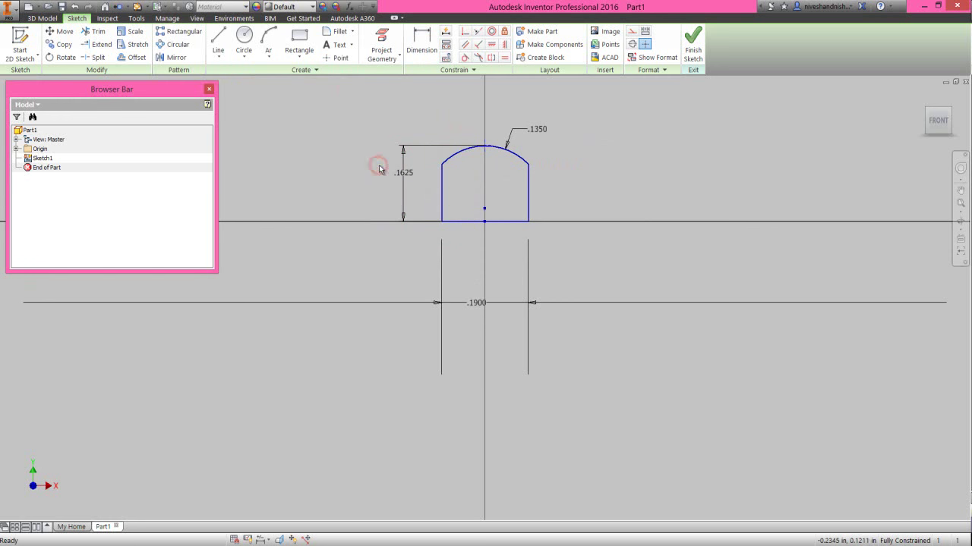
Convert the profile's base line to a centerline and finish the sketch.
click(463, 223)
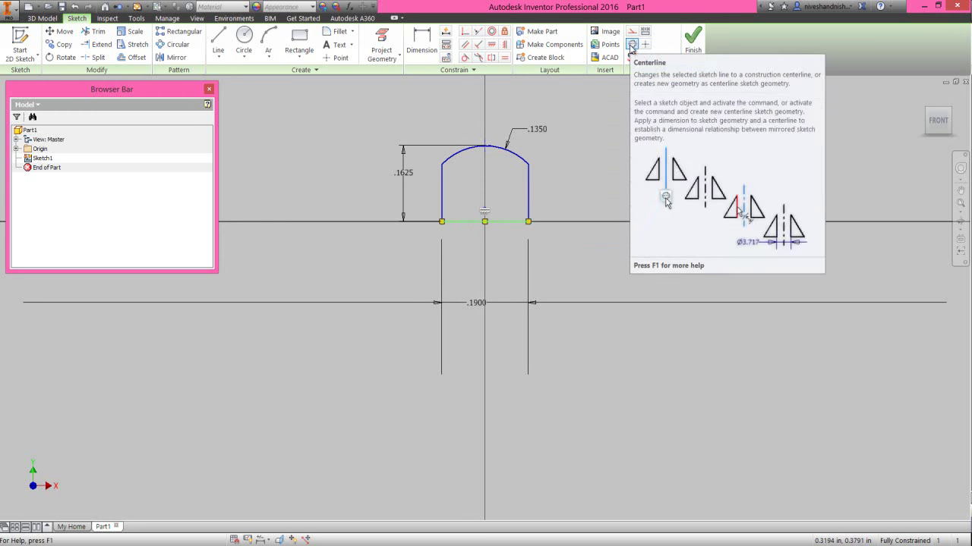
click(630, 45)
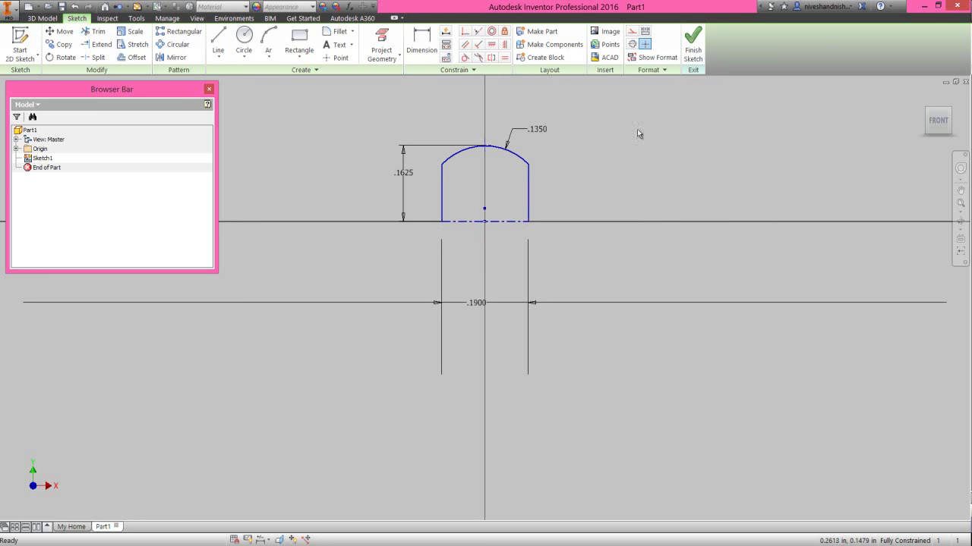
click(691, 60)
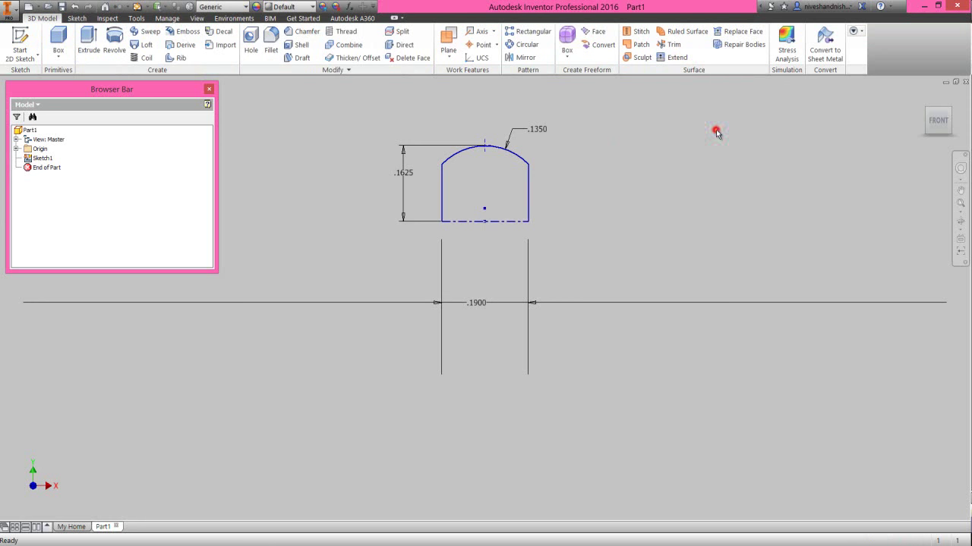
Revolve the arched profile a full turn about its base centerline as a new solid.
click(950, 111)
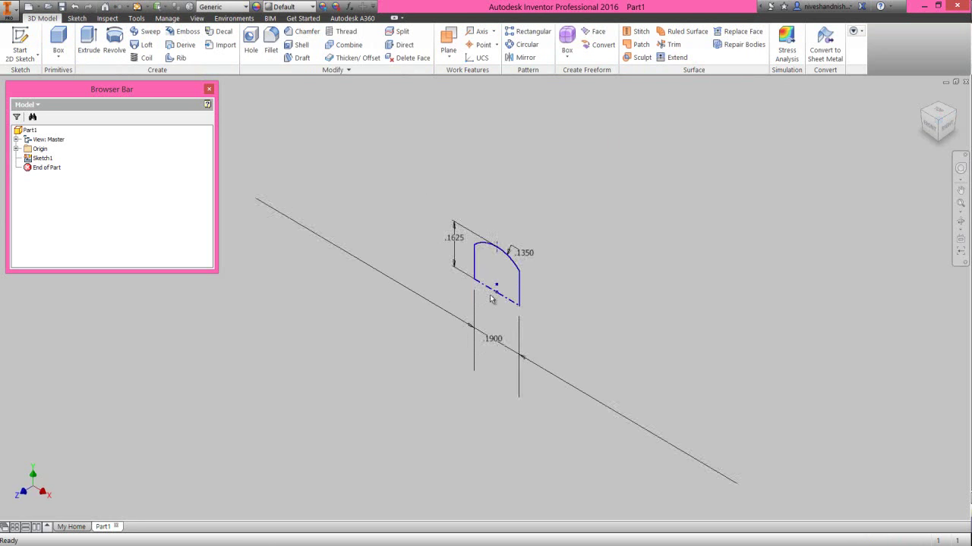
scroll(491, 263, up, 3)
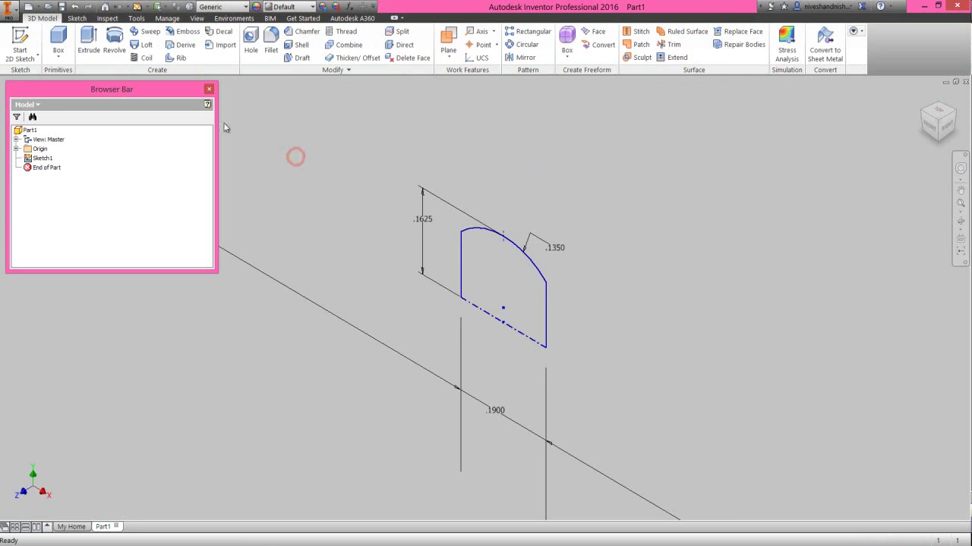
click(112, 46)
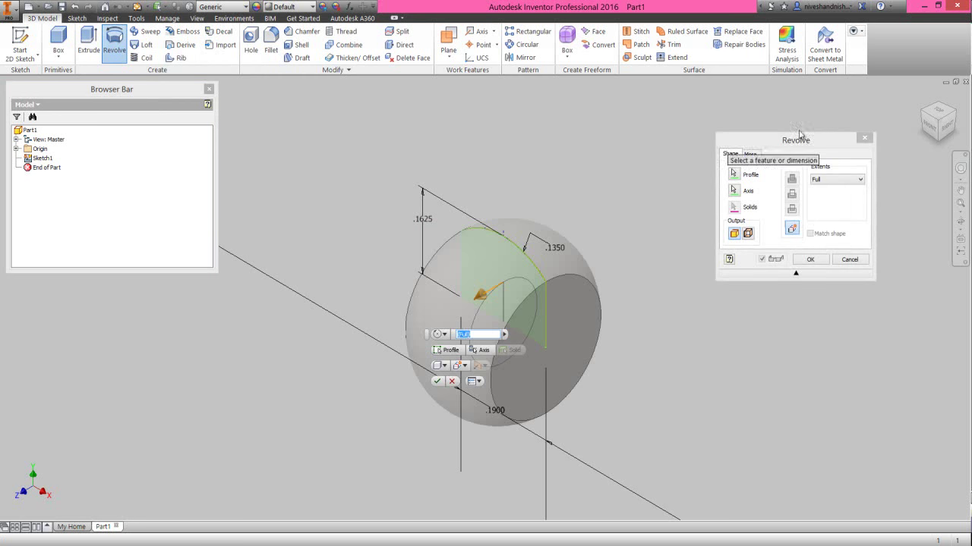
click(801, 137)
click(809, 265)
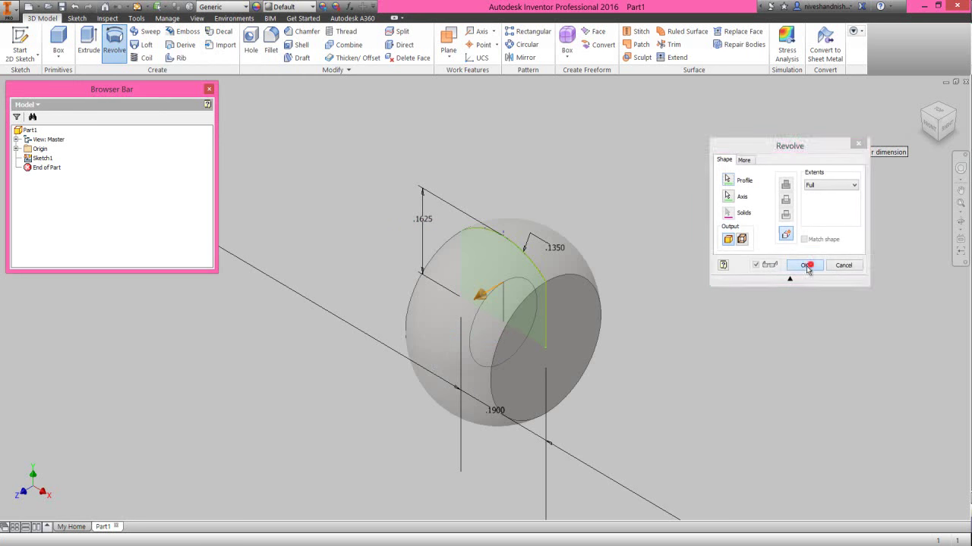
Import the lighting style file Favorite Color.styxml and activate the Copy of Two Lights-1 lighting style.
click(196, 20)
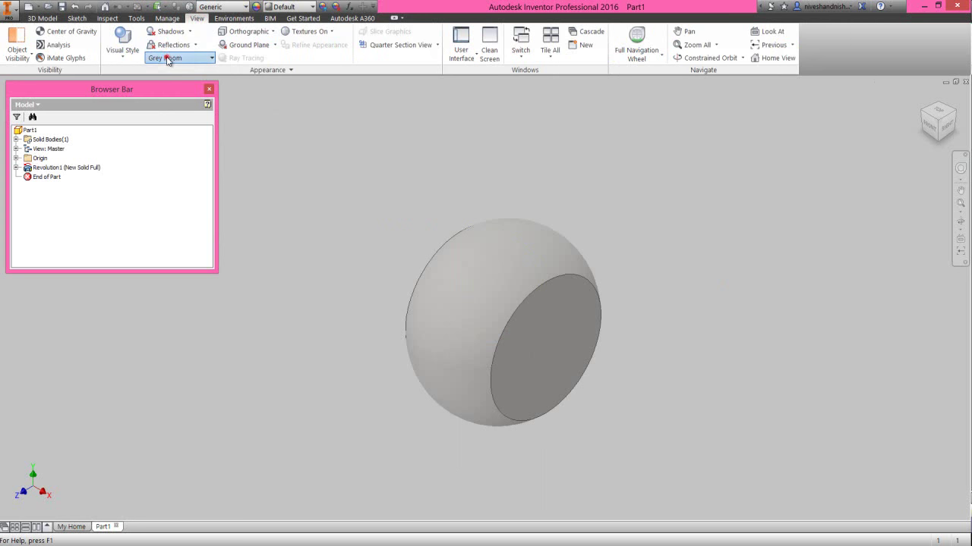
click(166, 58)
click(190, 324)
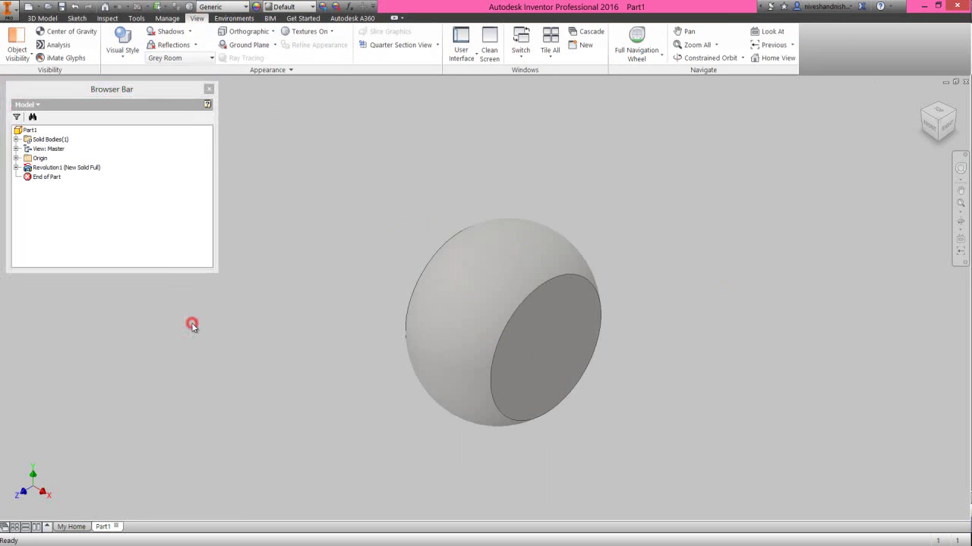
click(63, 428)
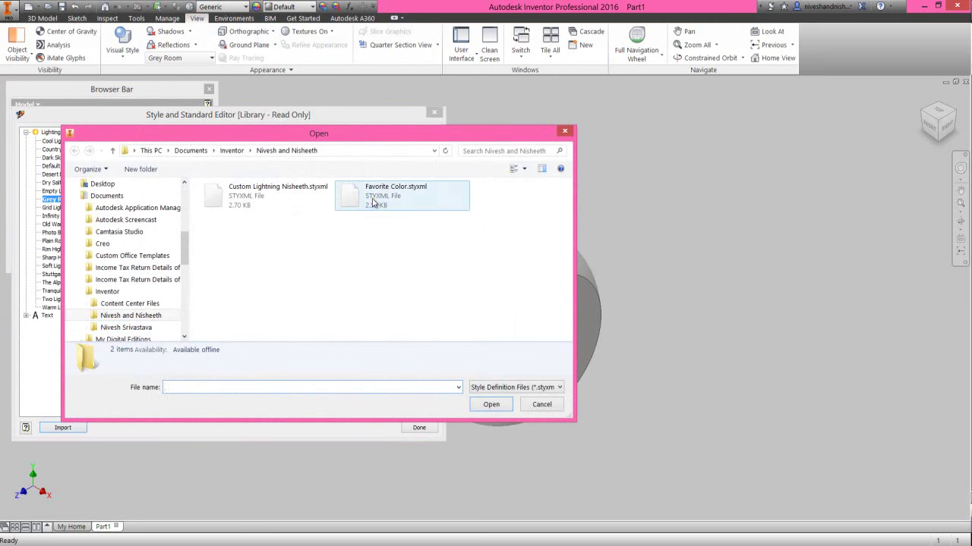
double_click(372, 201)
click(82, 150)
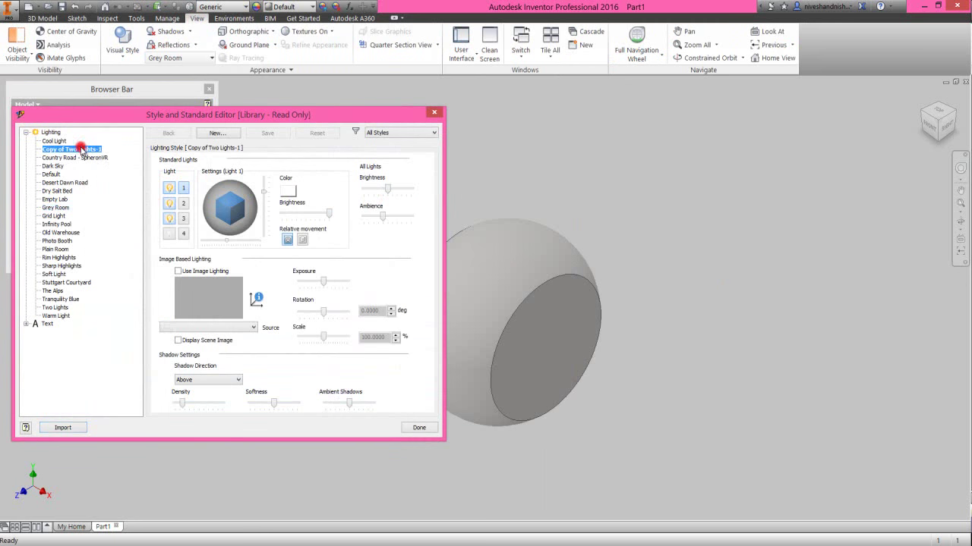
click(420, 428)
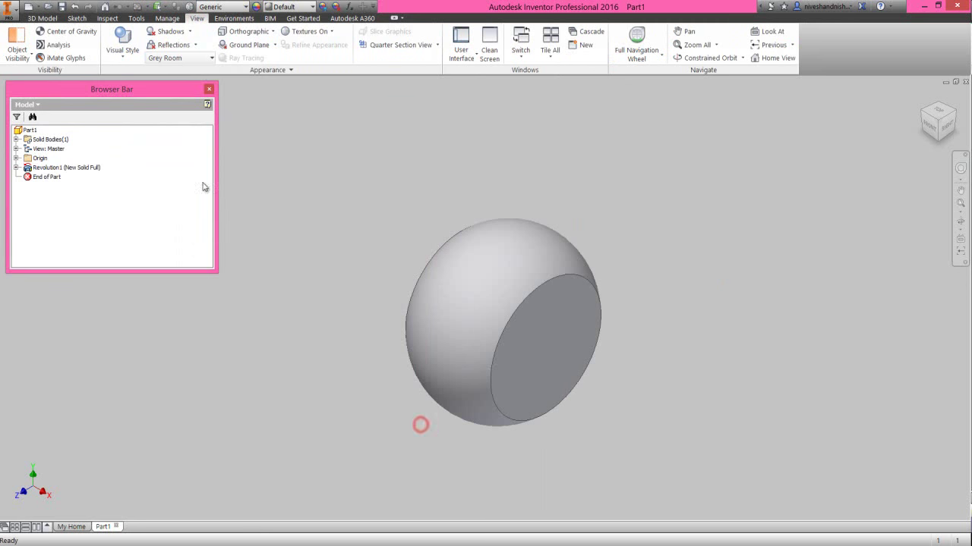
Save the part as Carb intake nipple.
click(40, 19)
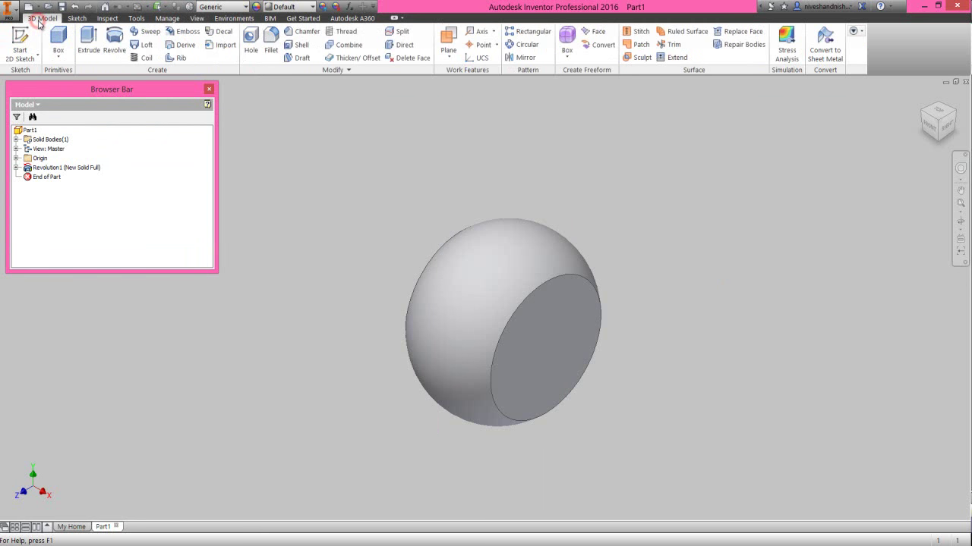
click(60, 6)
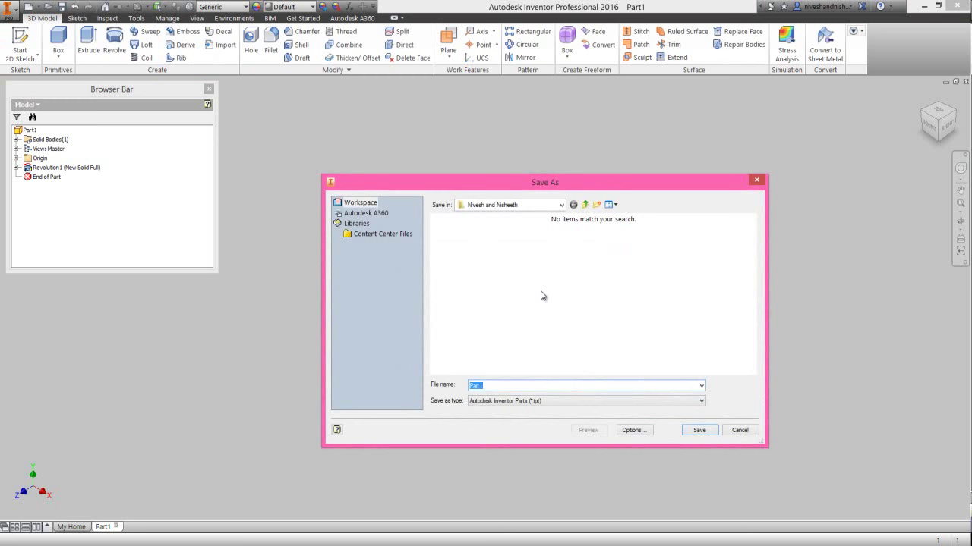
click(699, 431)
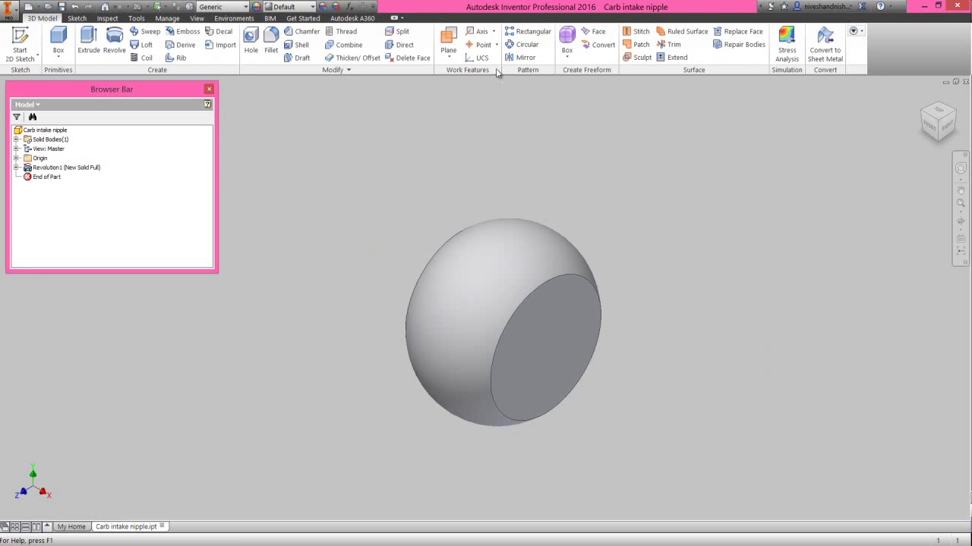
Create a work axis through the revolved face and a work plane through that axis at 90 degrees to the XZ plane.
click(481, 33)
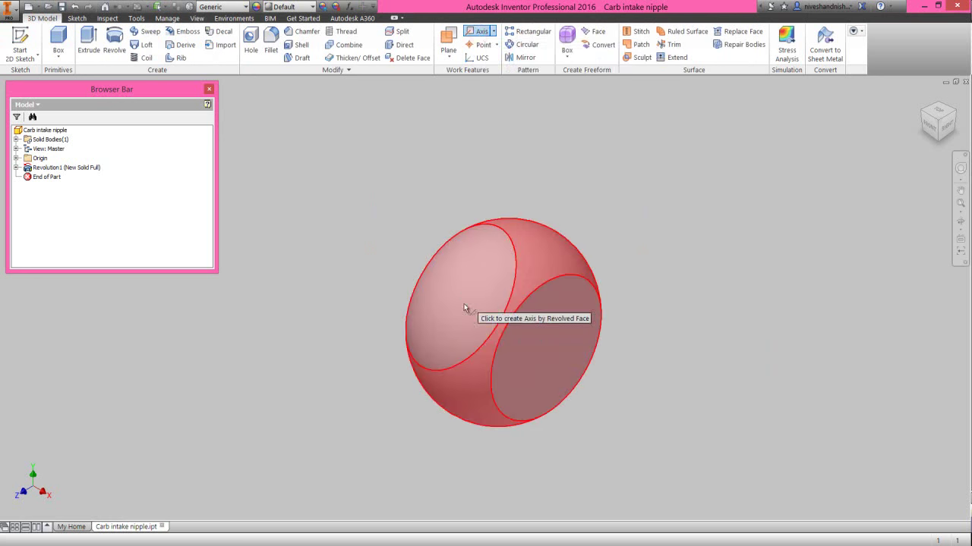
click(466, 321)
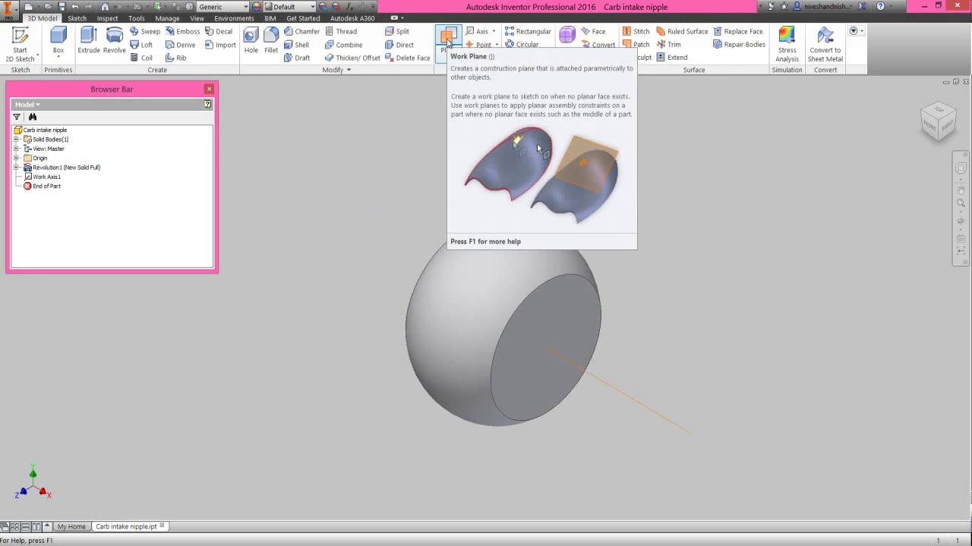
click(447, 42)
click(613, 388)
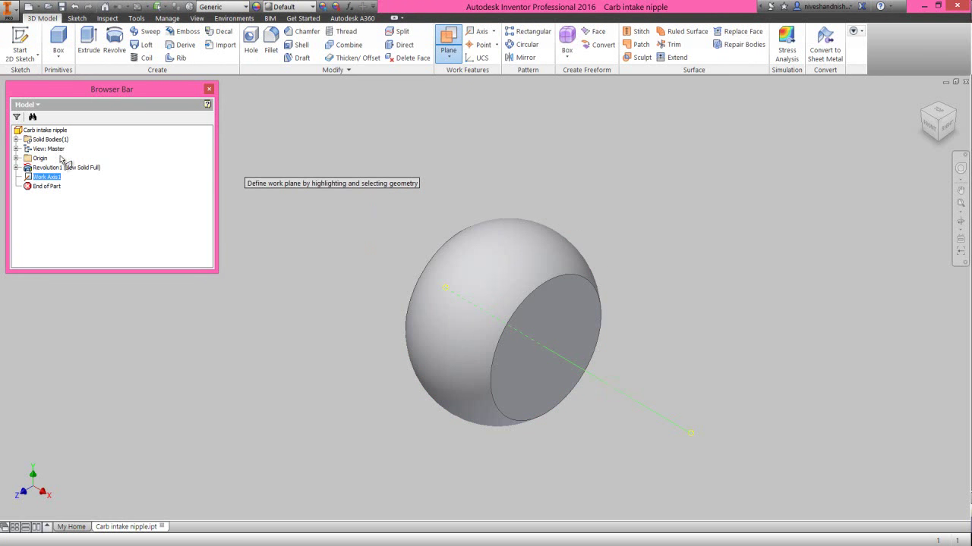
click(17, 158)
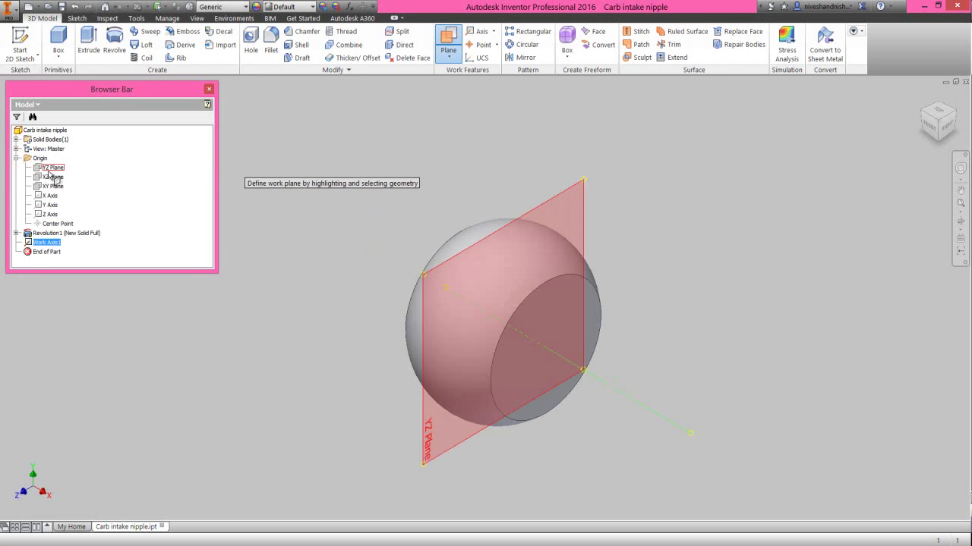
click(50, 177)
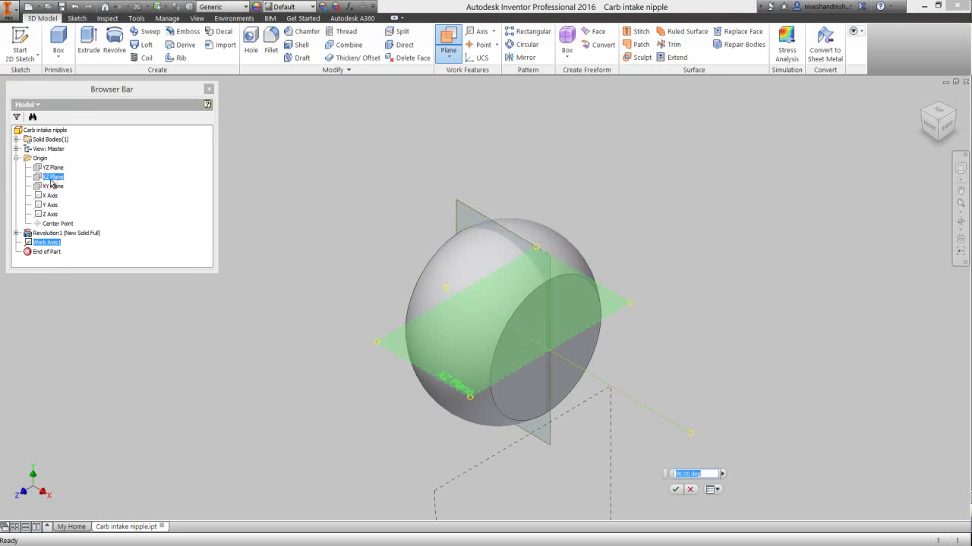
click(675, 490)
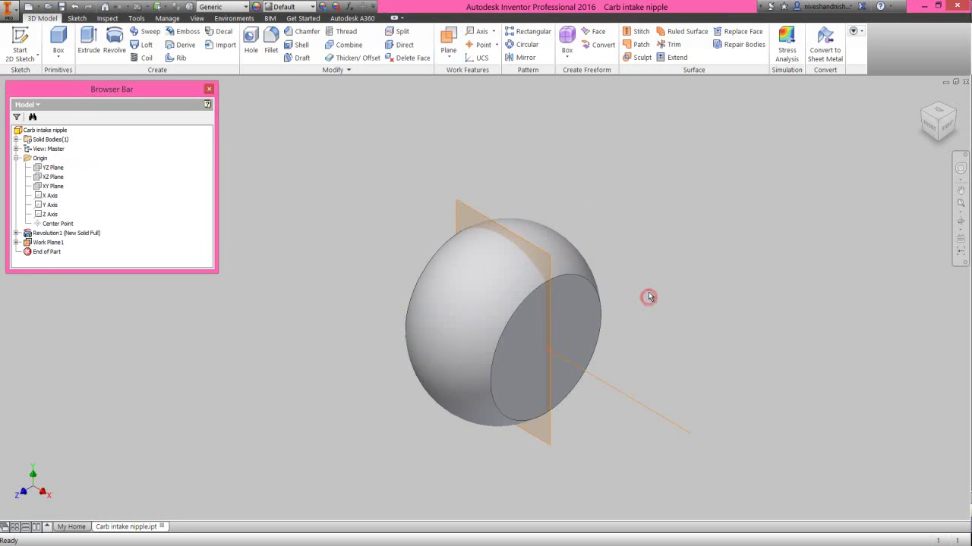
Start a sketch on the new work plane with the graphics sliced and the section seen from the front.
click(461, 202)
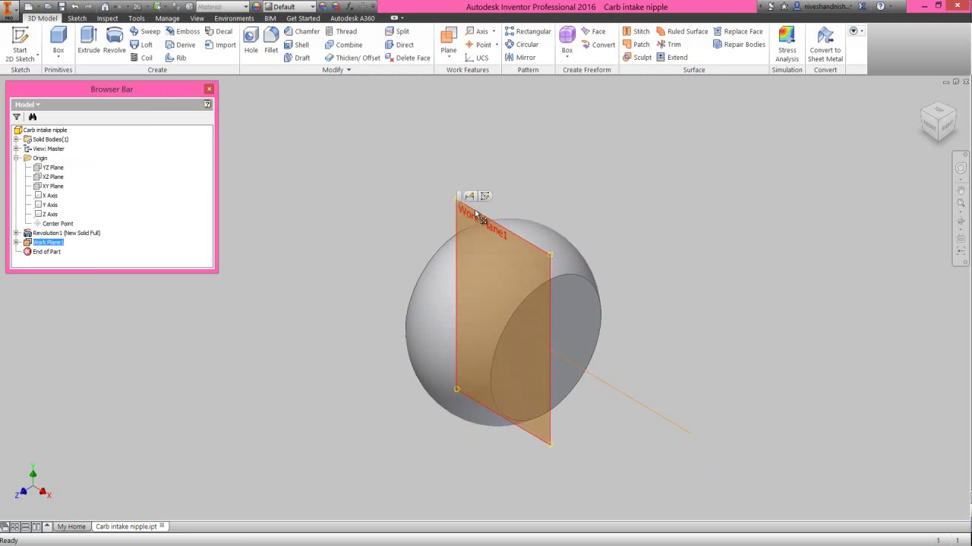
click(485, 198)
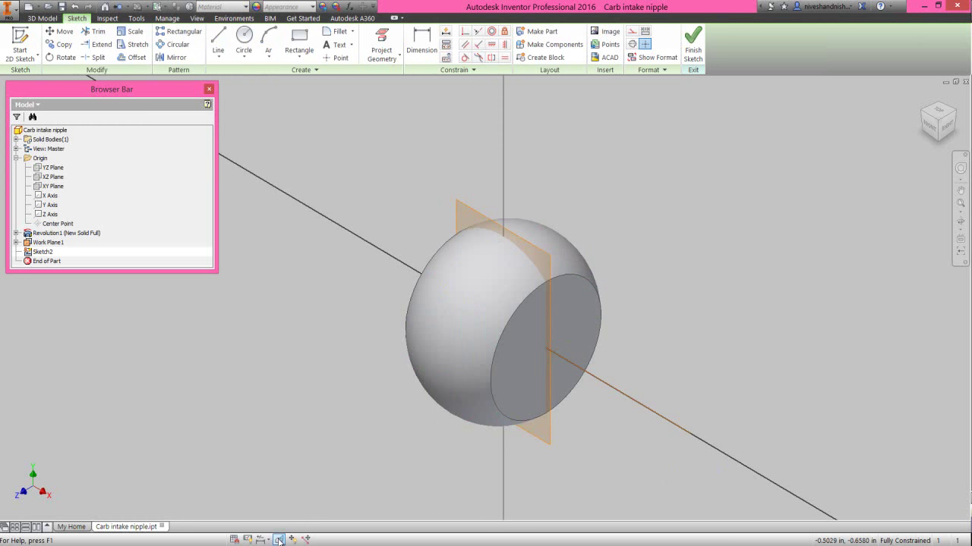
click(278, 540)
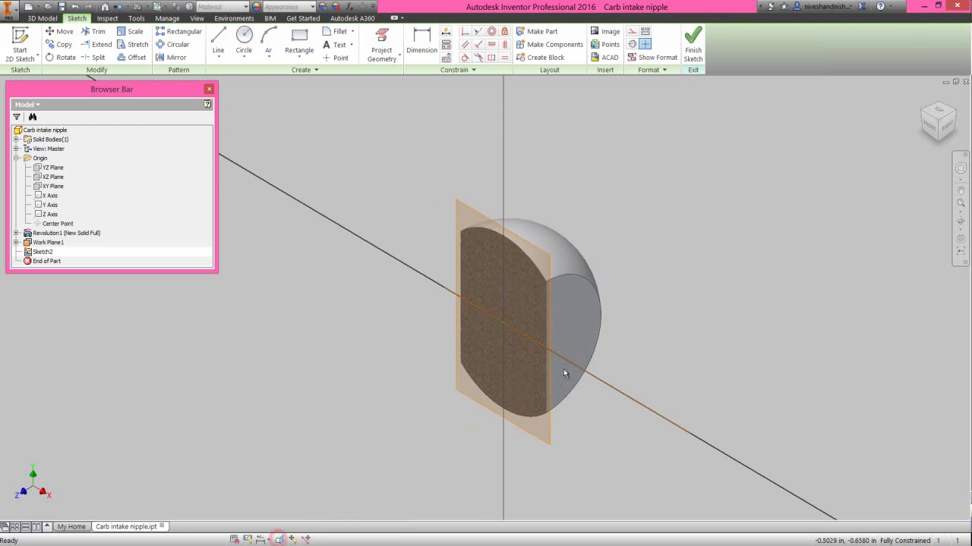
click(929, 127)
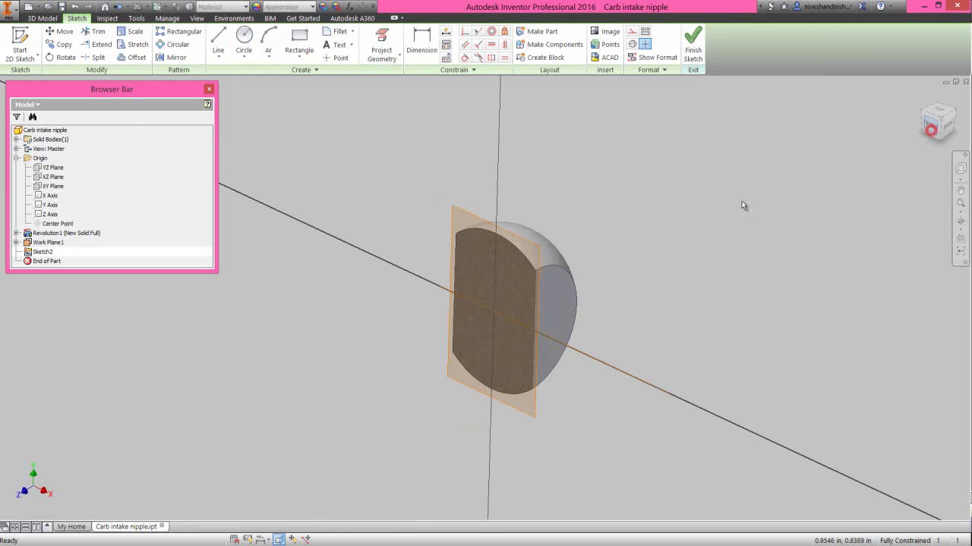
scroll(437, 295, up, 5)
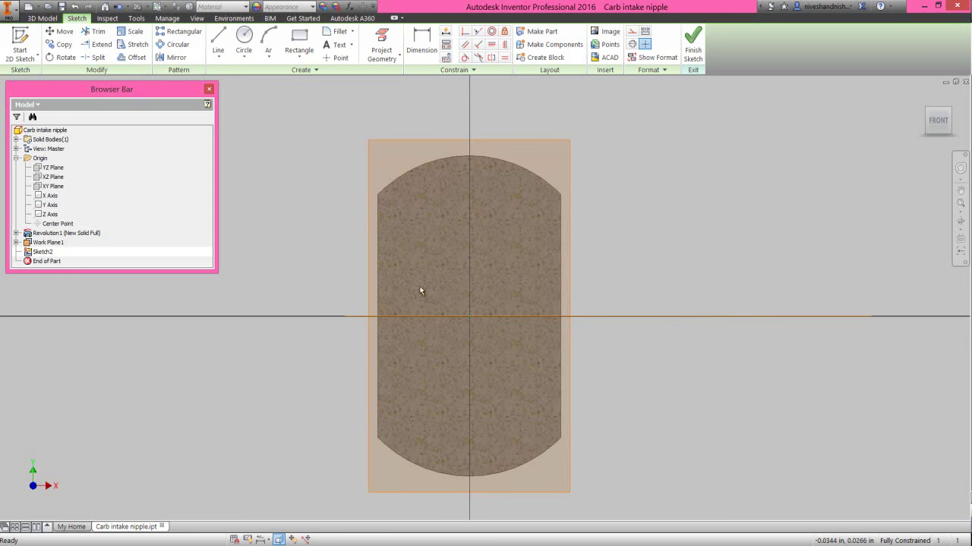
Hide the work plane through the revolved body and the work axis it is built on.
right_click(52, 249)
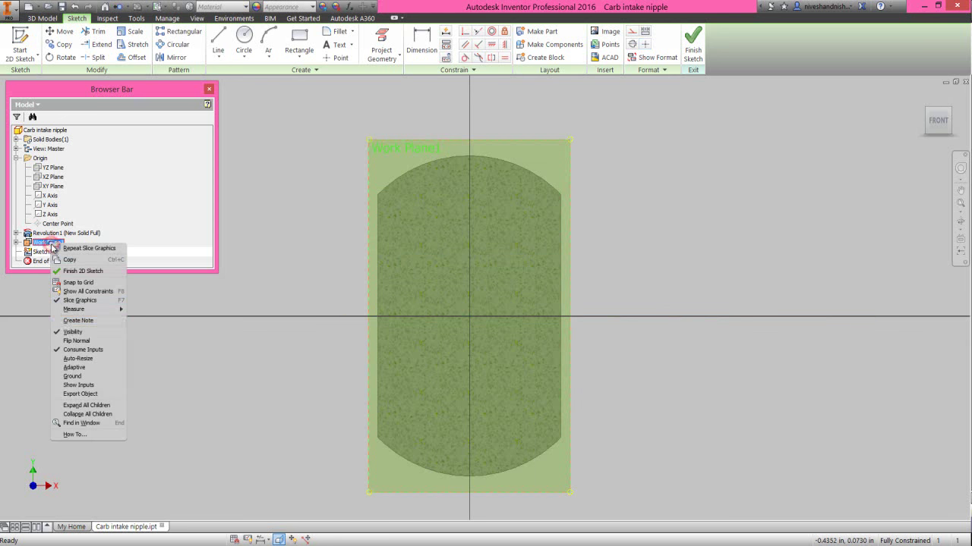
click(70, 334)
click(17, 242)
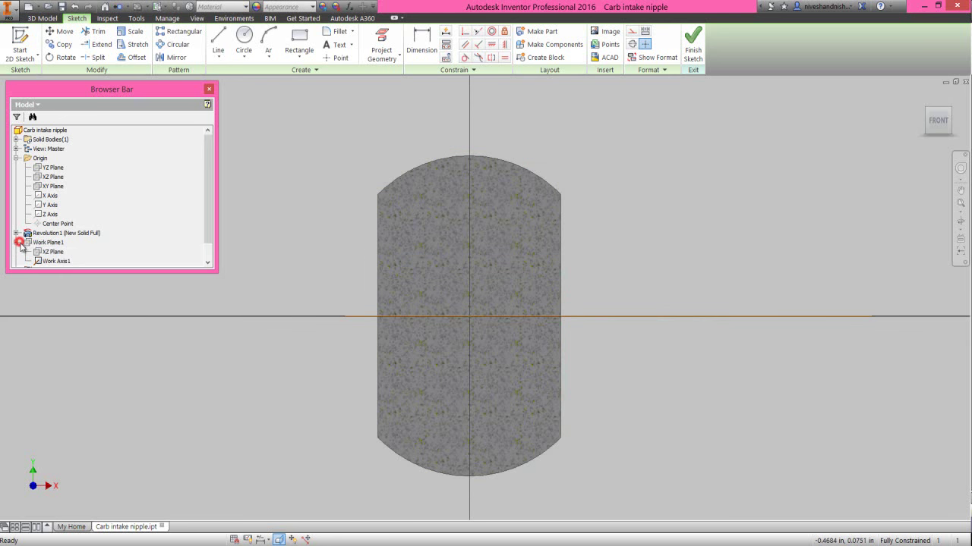
right_click(41, 261)
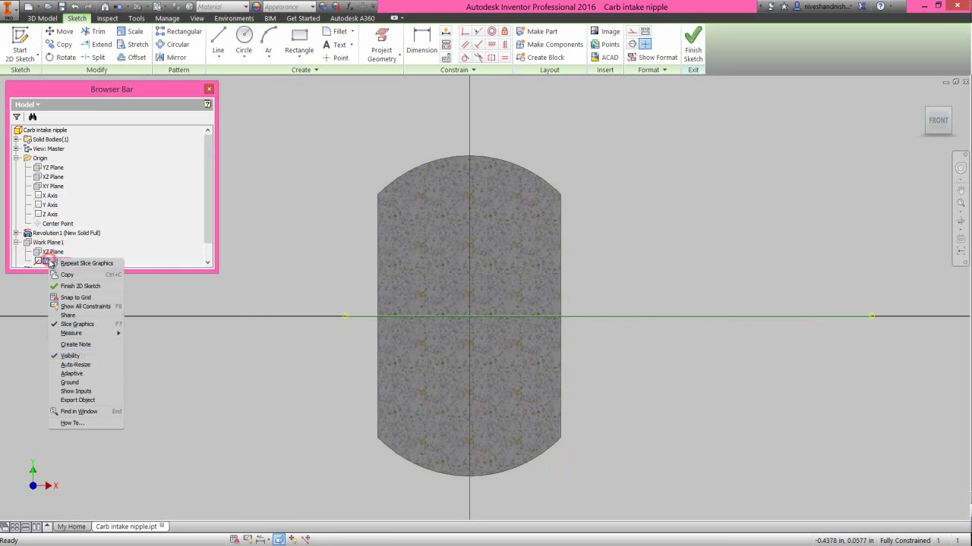
click(71, 355)
click(609, 221)
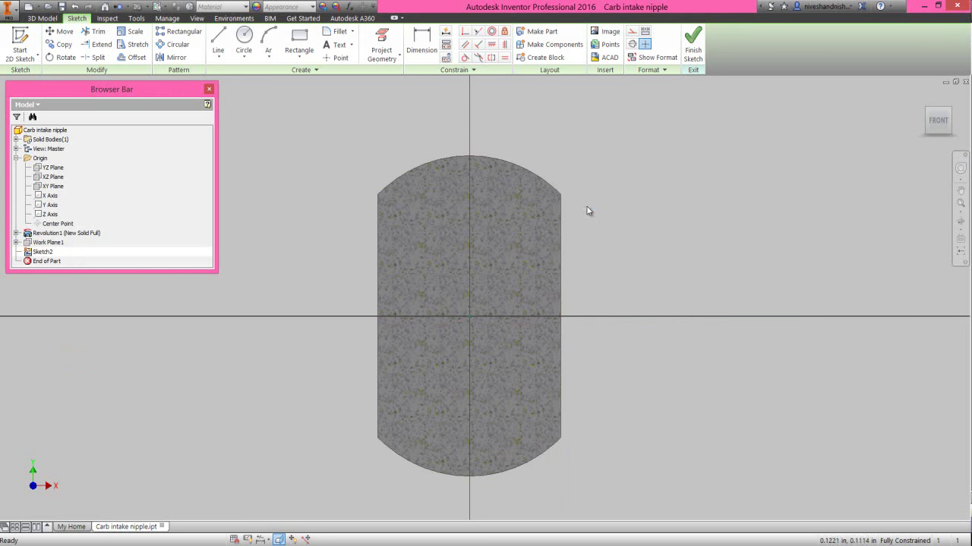
Draw a 0.1 in diameter circle centred on the origin of the work-plane sketch and finish the sketch.
right_click(586, 206)
click(531, 195)
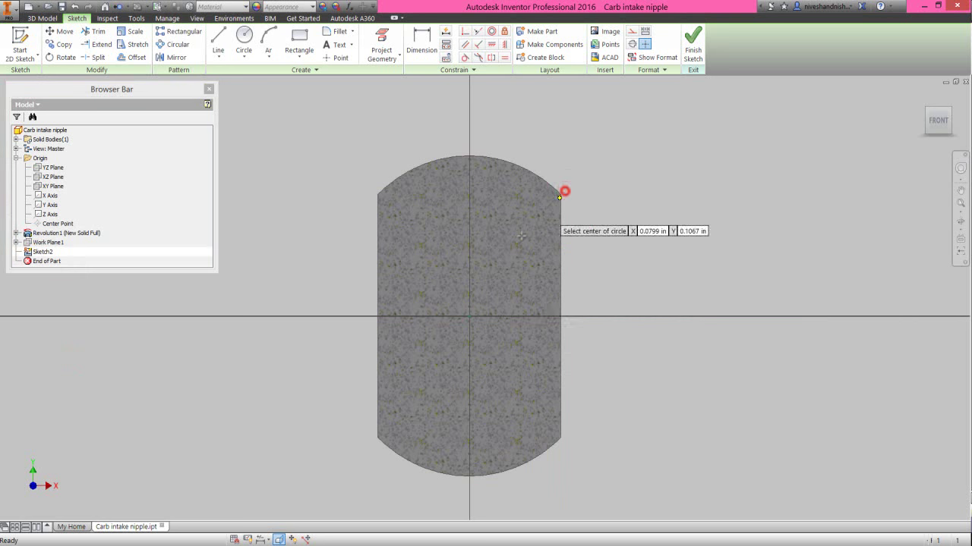
click(470, 315)
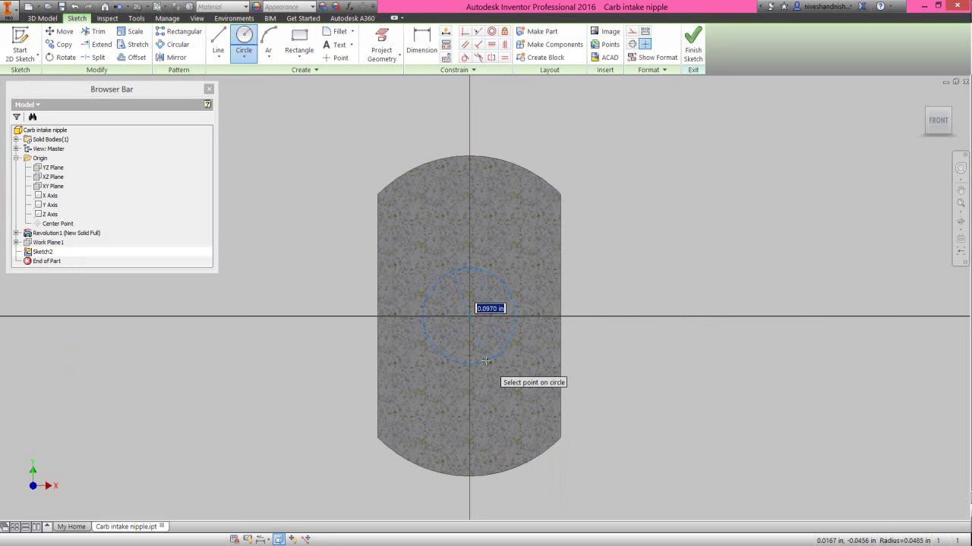
text(.1)
key(Return)
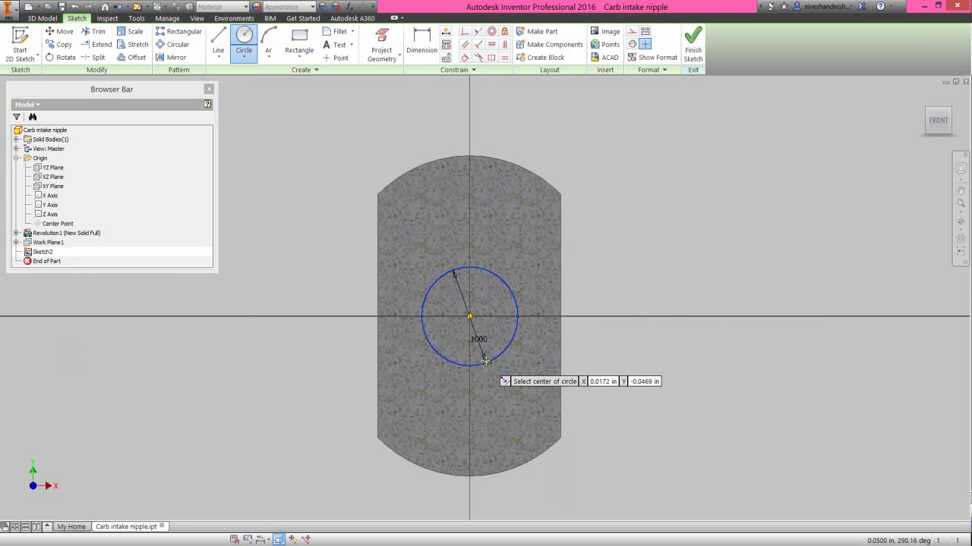
click(692, 55)
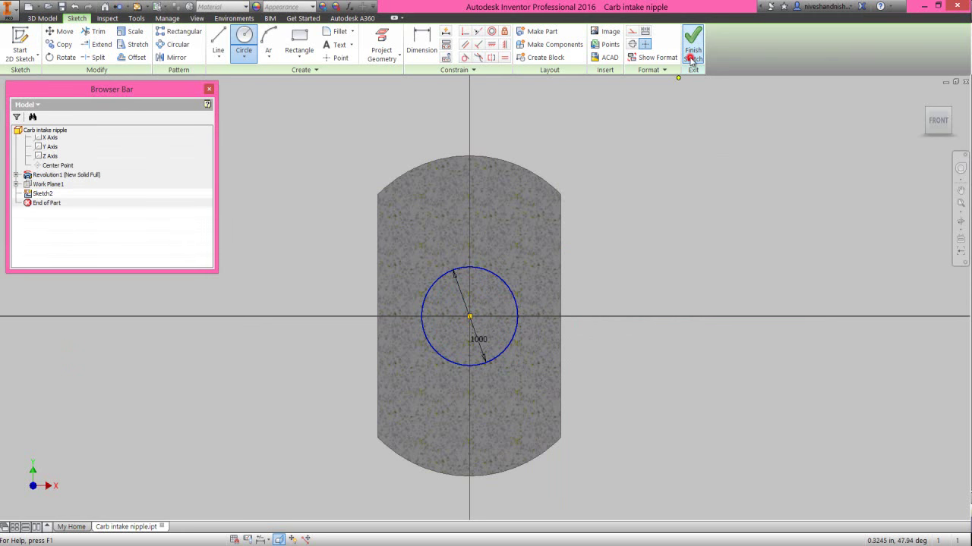
Extrude the 0.1 in circle 0.25 in as a joined stem projecting from the revolved body.
click(953, 113)
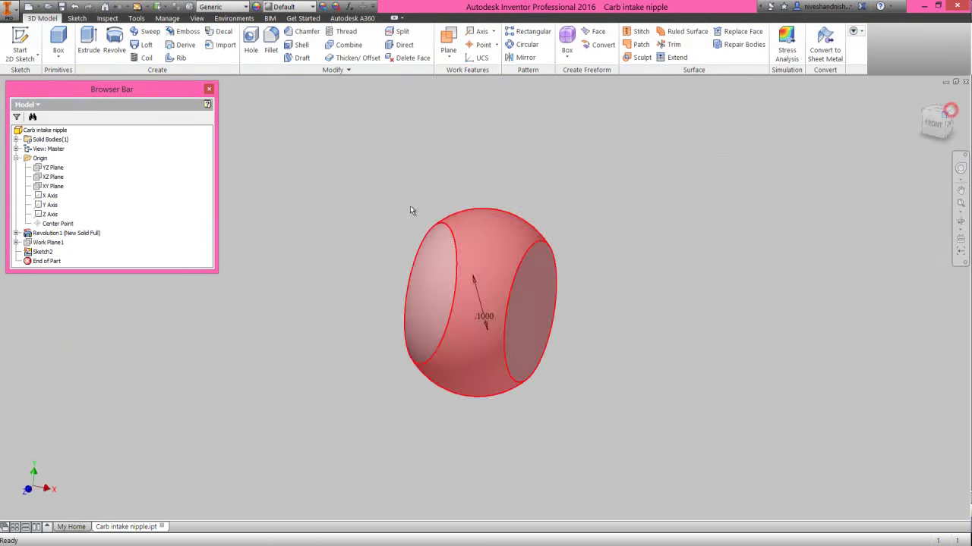
right_click(185, 212)
click(204, 320)
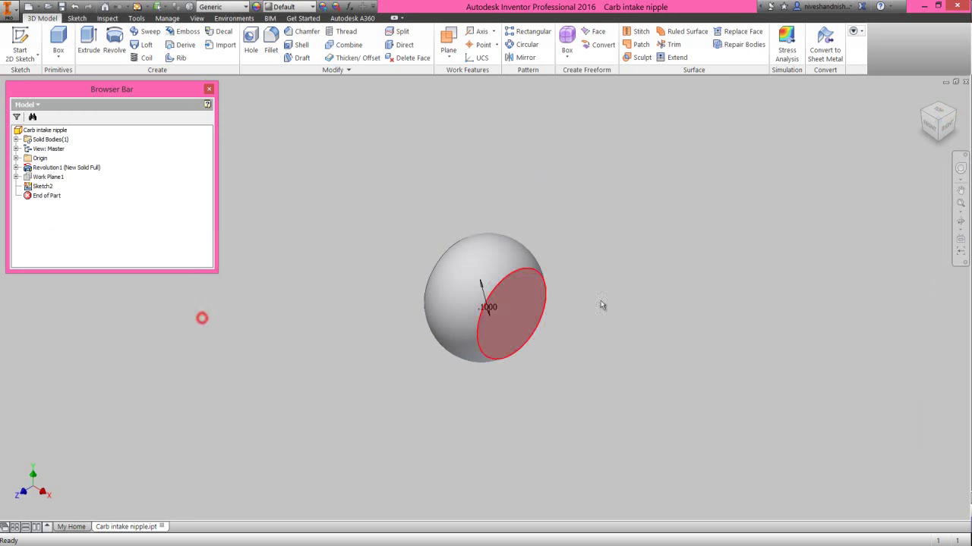
click(960, 202)
drag(403, 228, 330, 230)
click(330, 231)
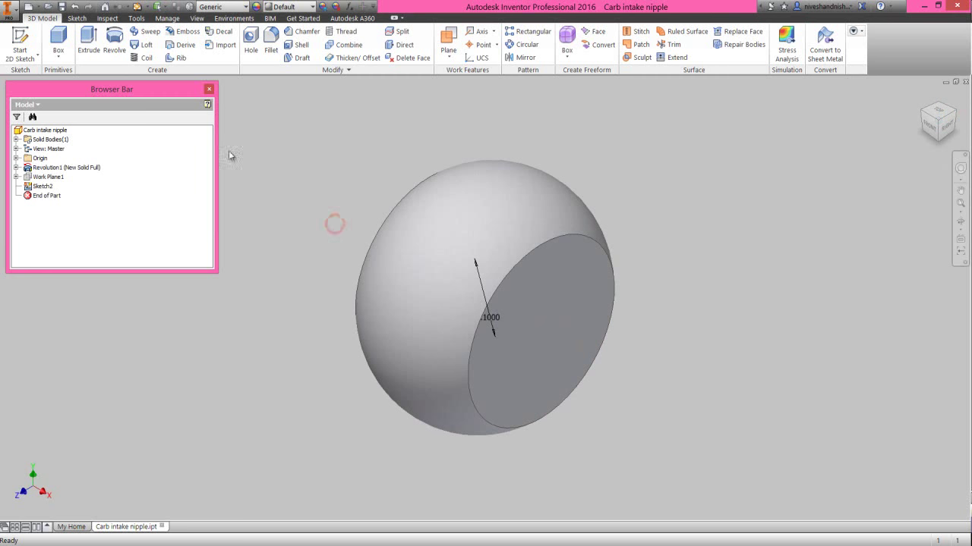
click(89, 48)
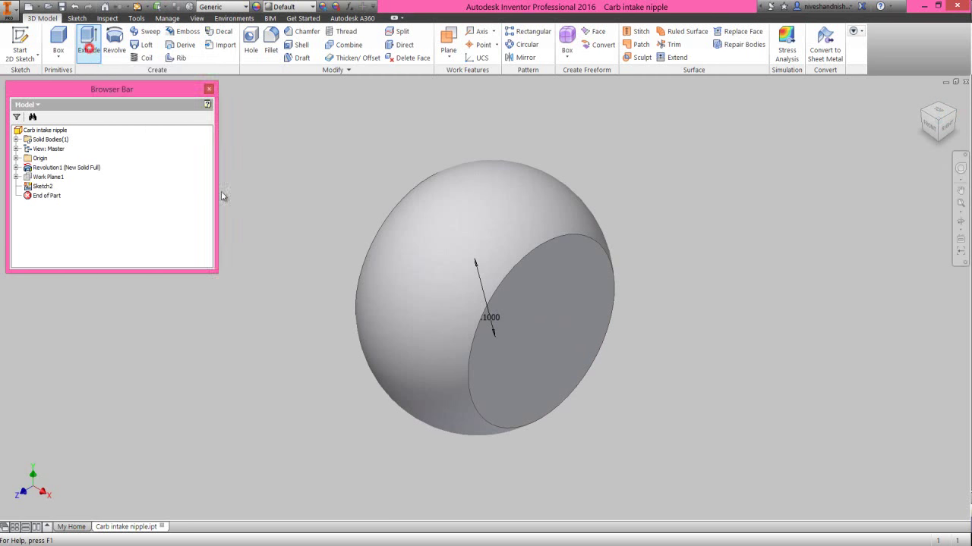
click(778, 137)
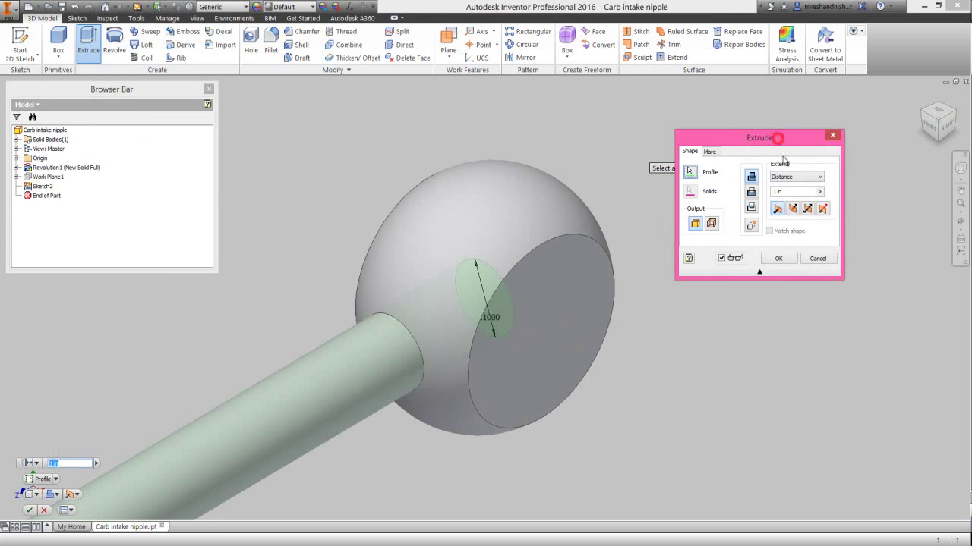
click(793, 191)
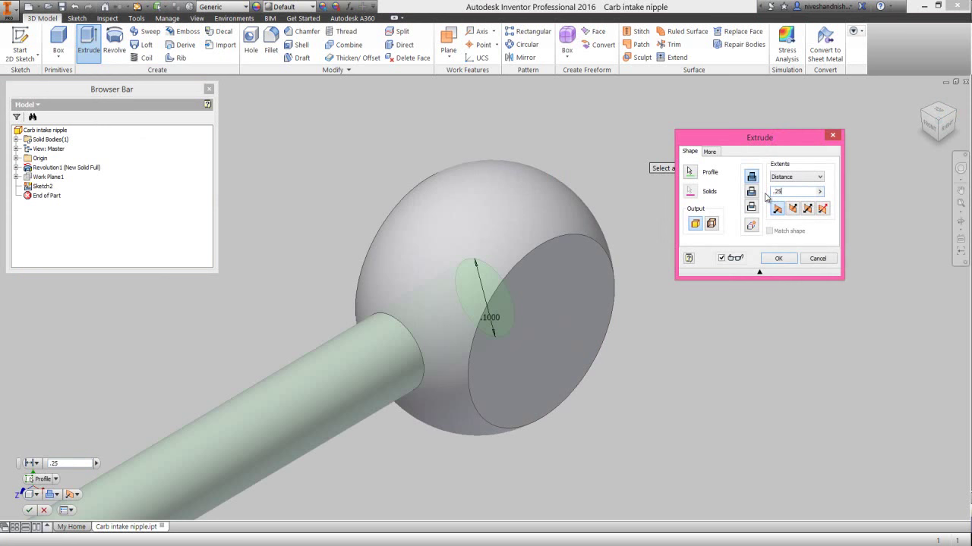
click(782, 260)
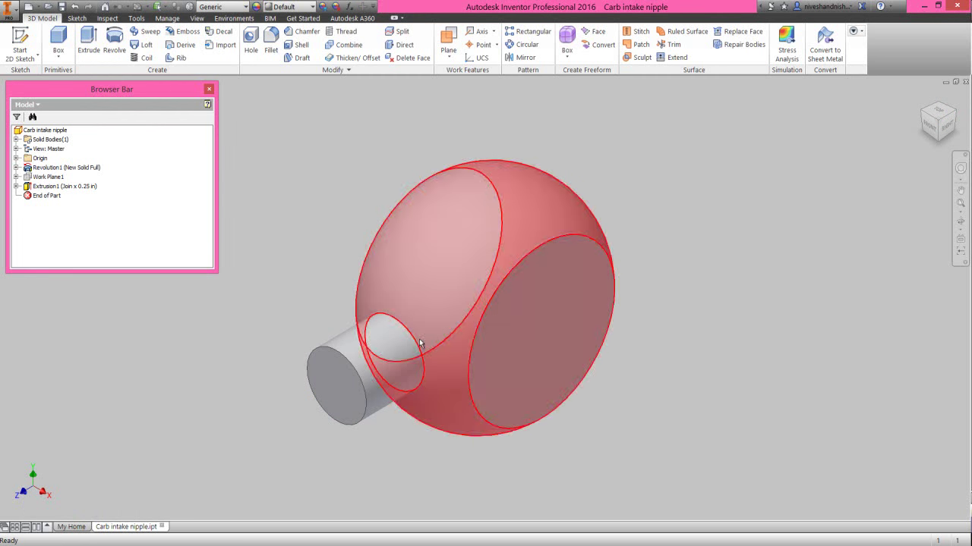
Sketch a concentric 0.15 in diameter circle on the stem's end face and finish the sketch.
click(342, 378)
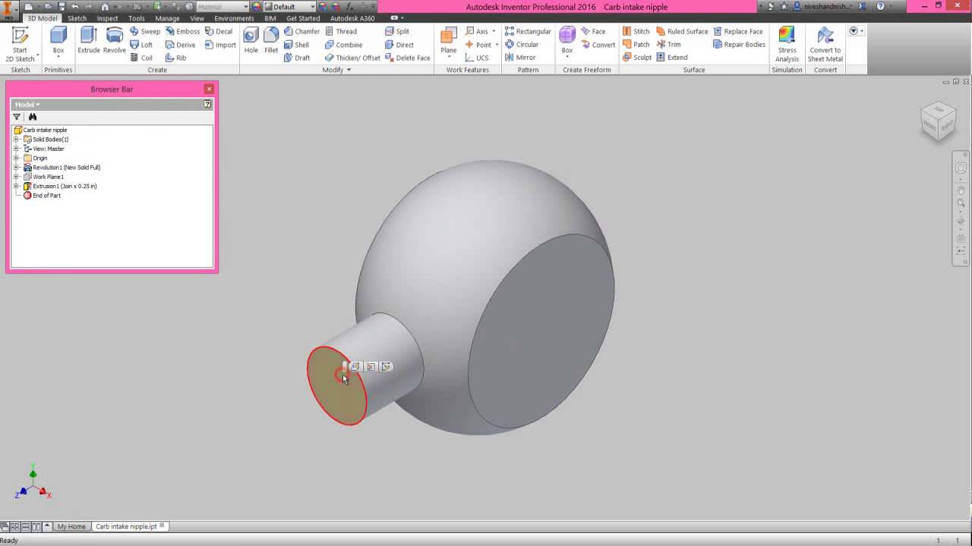
click(385, 368)
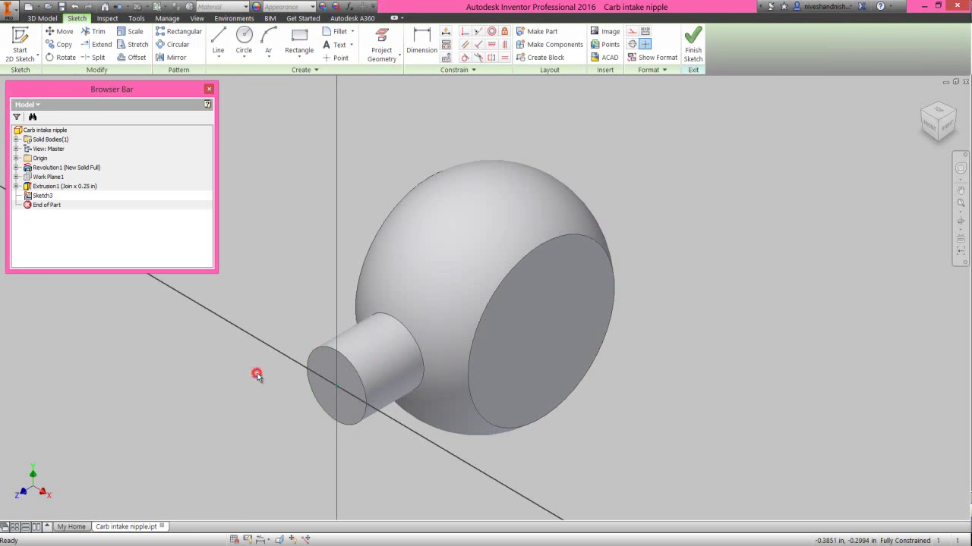
right_click(232, 311)
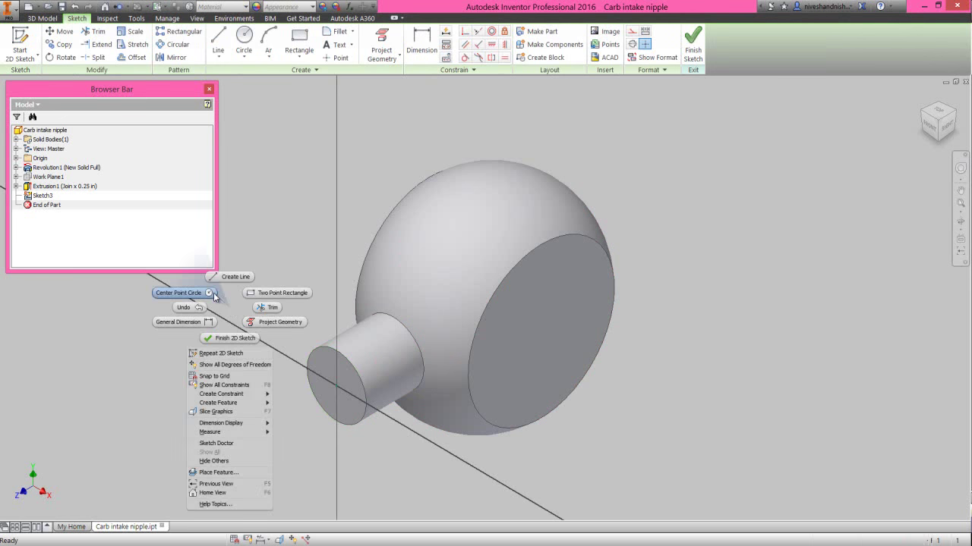
click(204, 288)
click(335, 385)
text(.15)
key(Return)
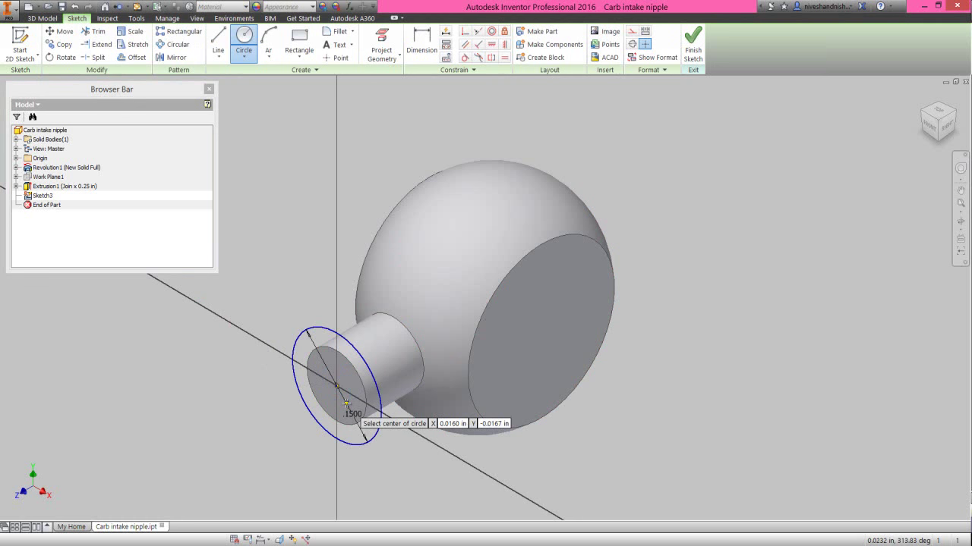
right_click(319, 279)
click(345, 280)
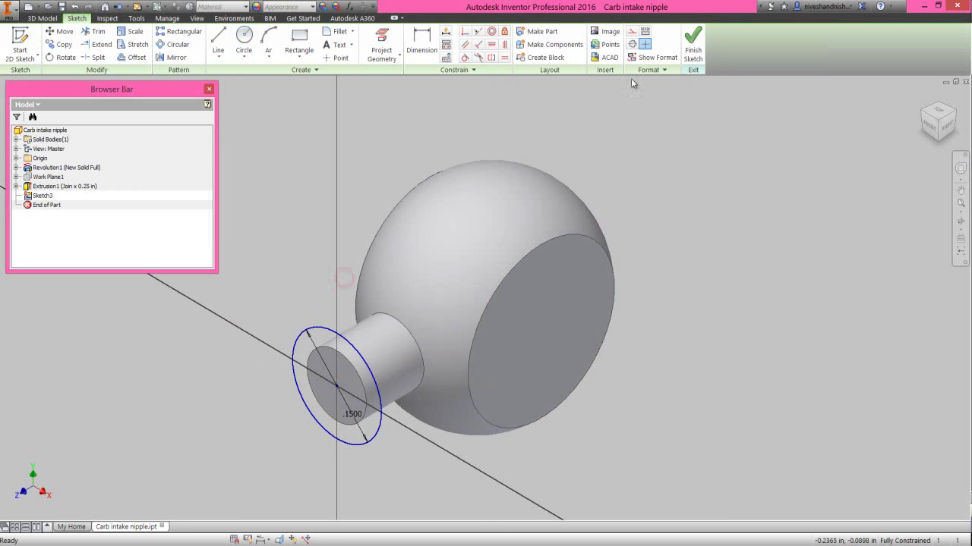
click(692, 44)
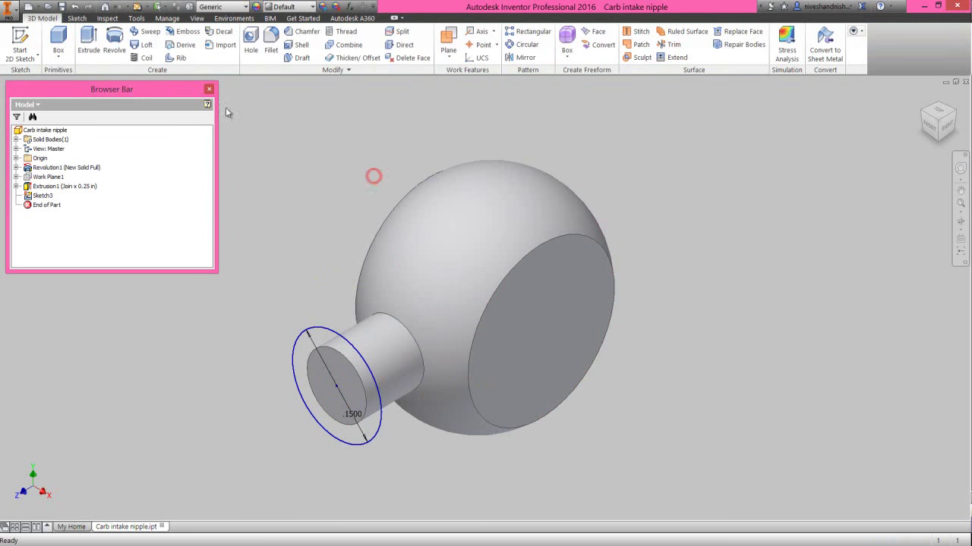
Extrude the 0.15 in circle 0.125 in outward as a join with a -12 degree taper.
click(88, 42)
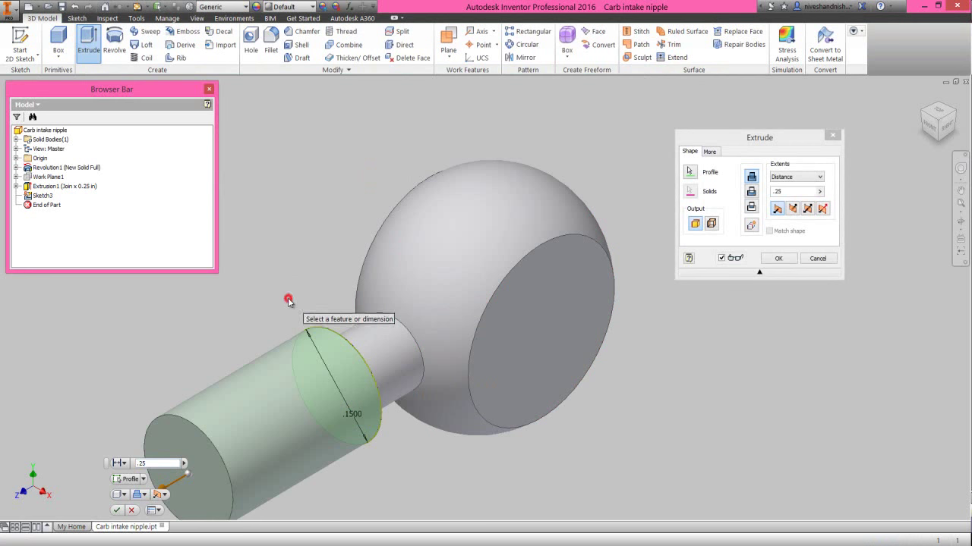
click(719, 133)
double_click(798, 192)
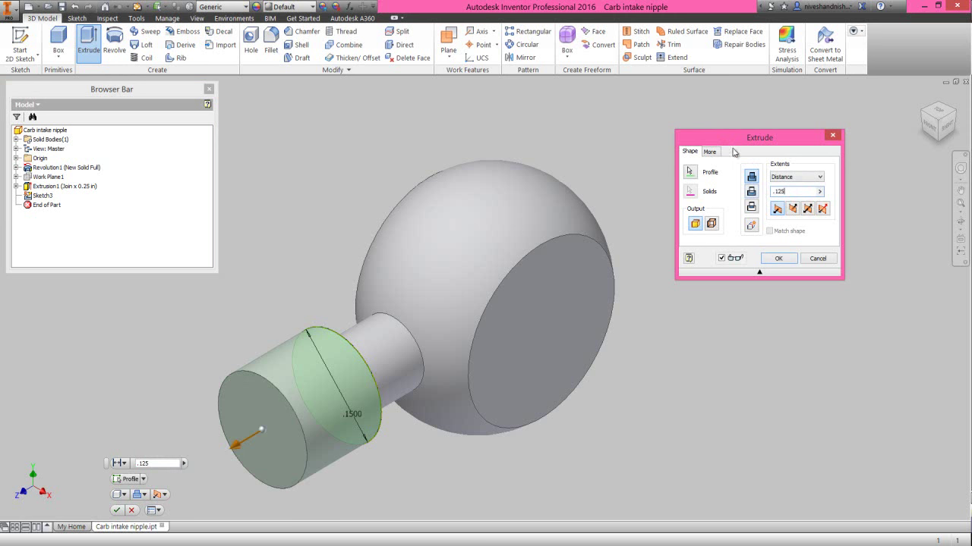
click(711, 151)
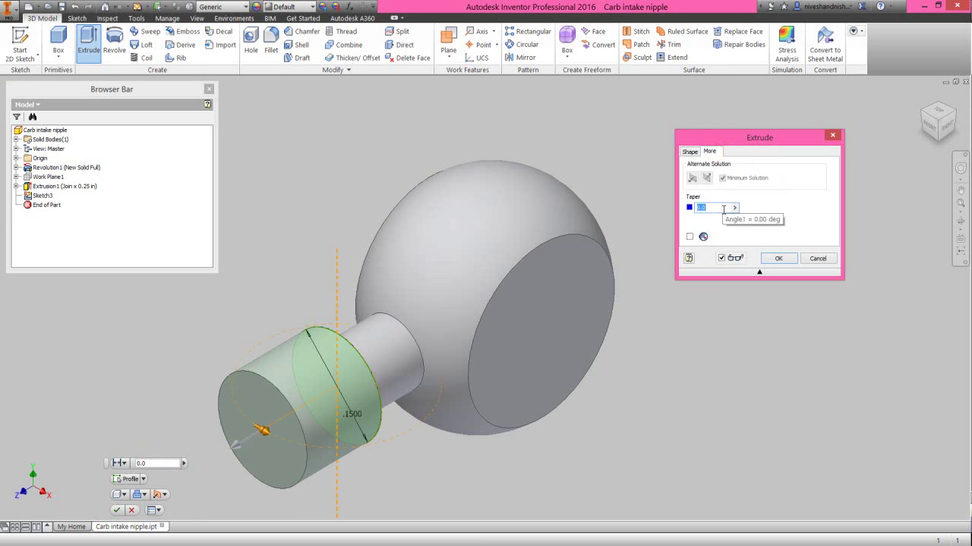
text(-12)
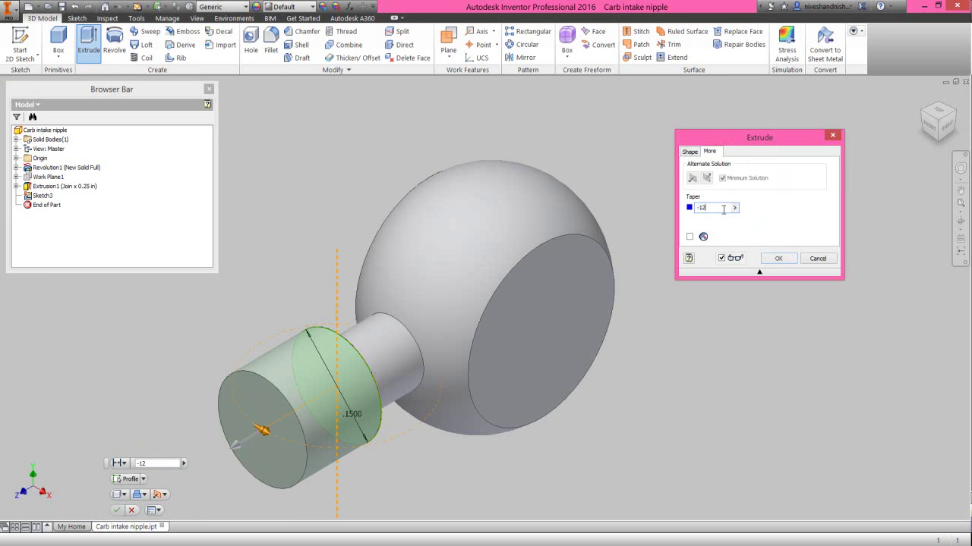
click(779, 260)
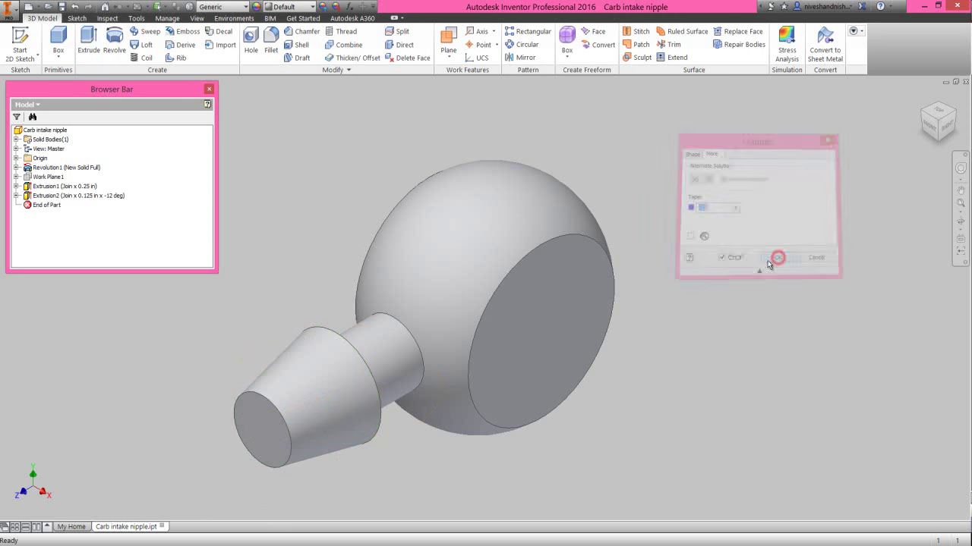
click(653, 300)
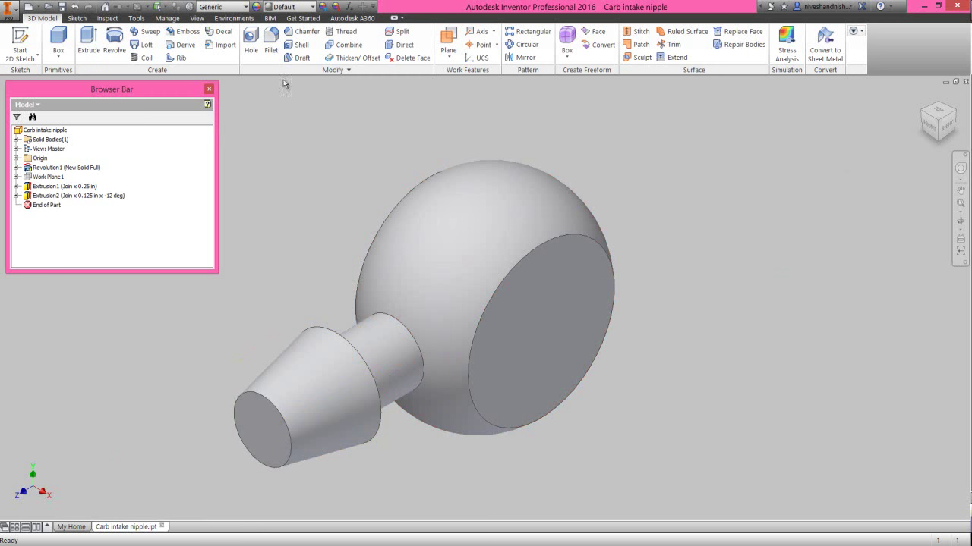
Sketch a concentric 0.0825 in diameter circle on the small end face of the tapered tip.
click(88, 42)
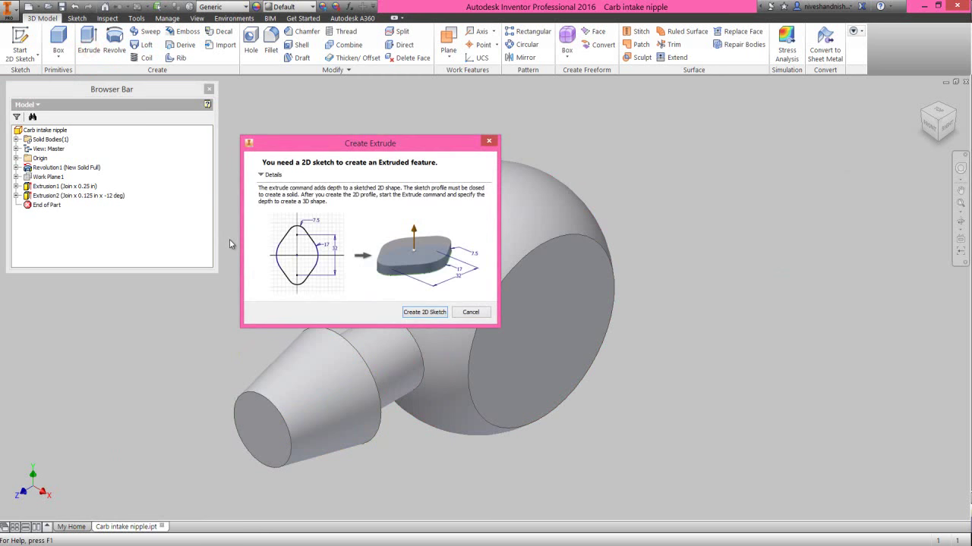
click(419, 314)
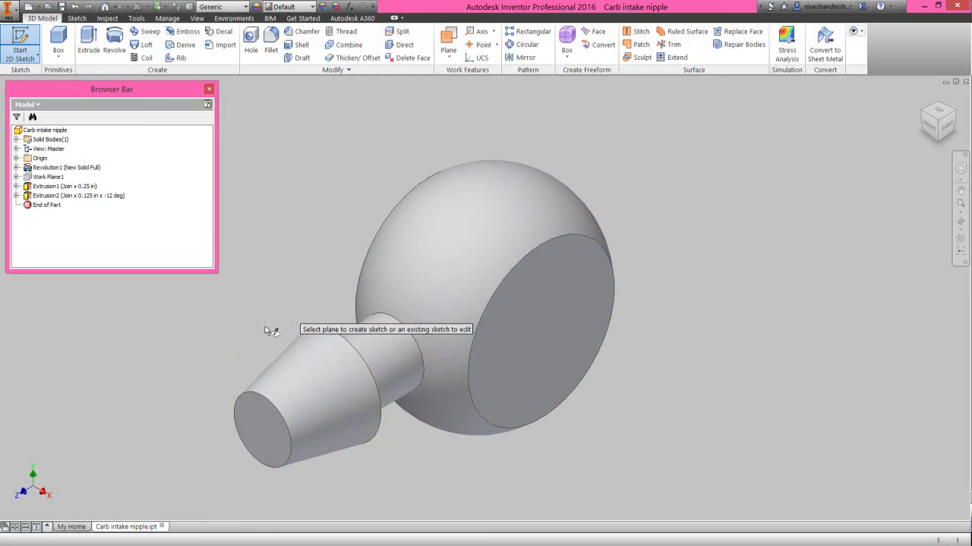
click(252, 429)
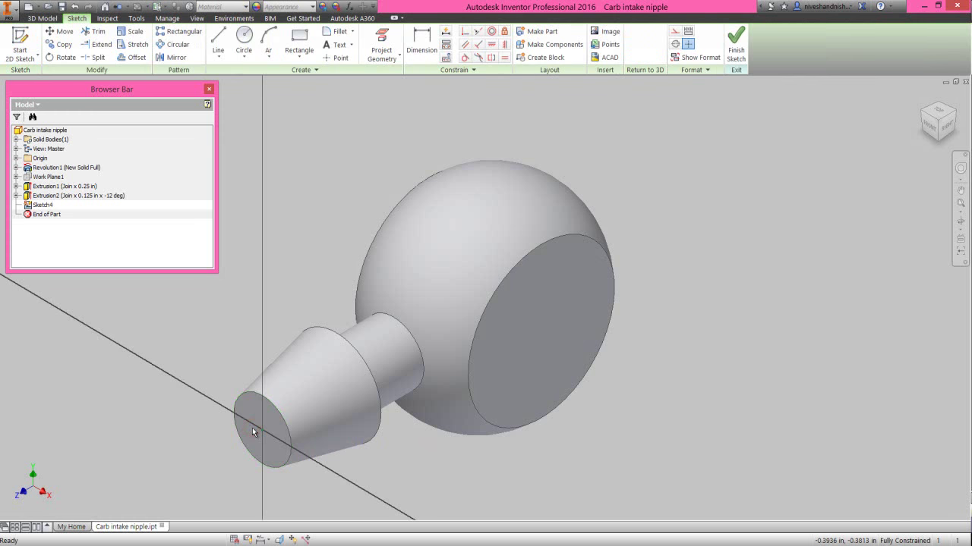
right_click(252, 431)
click(229, 413)
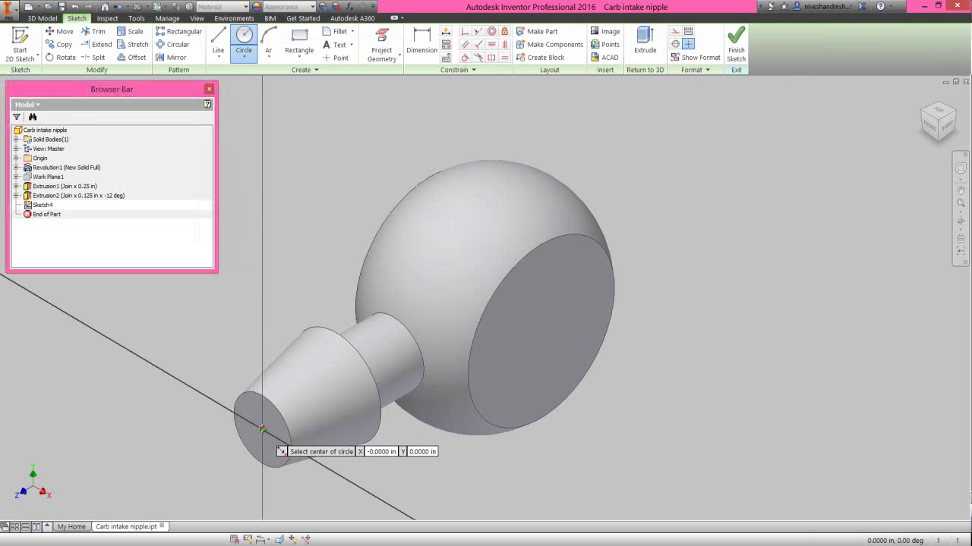
click(261, 430)
key(BackSpace)
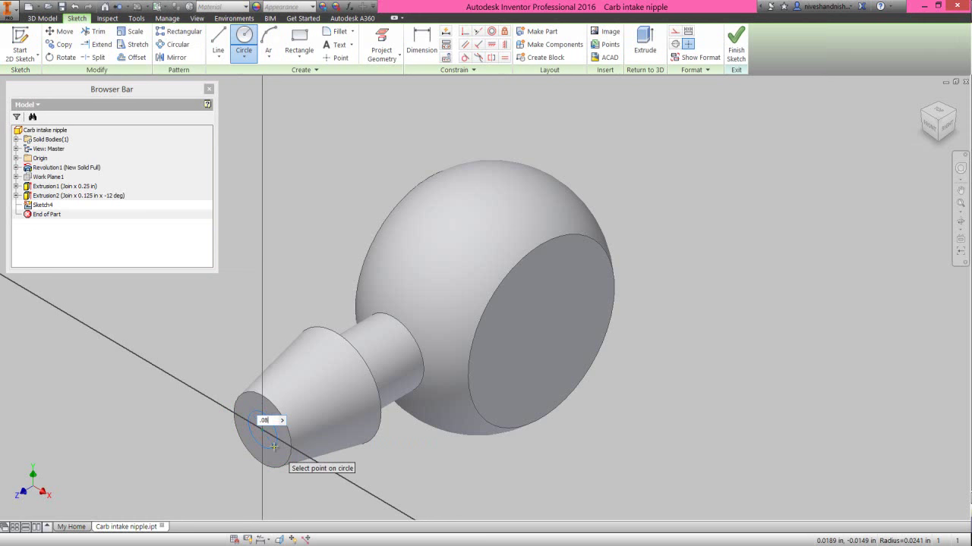
text(.0825)
key(Return)
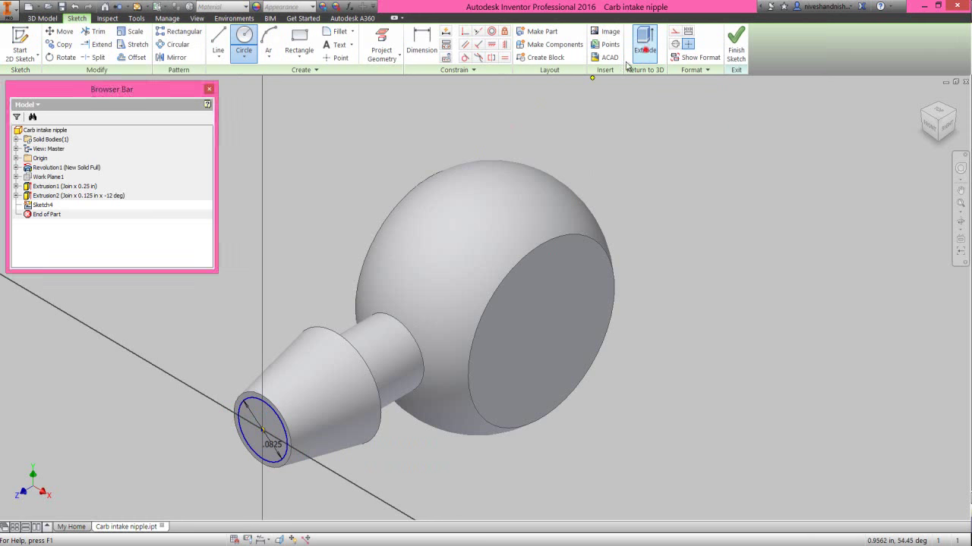
Set the extrusion of the 0.0825 in circle to cut into the tip and open its distance for editing.
click(733, 134)
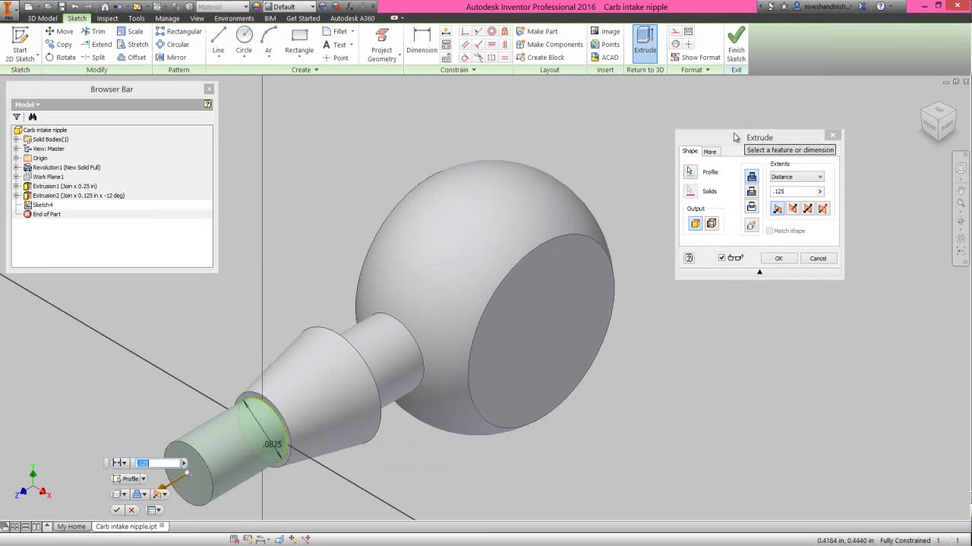
click(752, 192)
double_click(786, 192)
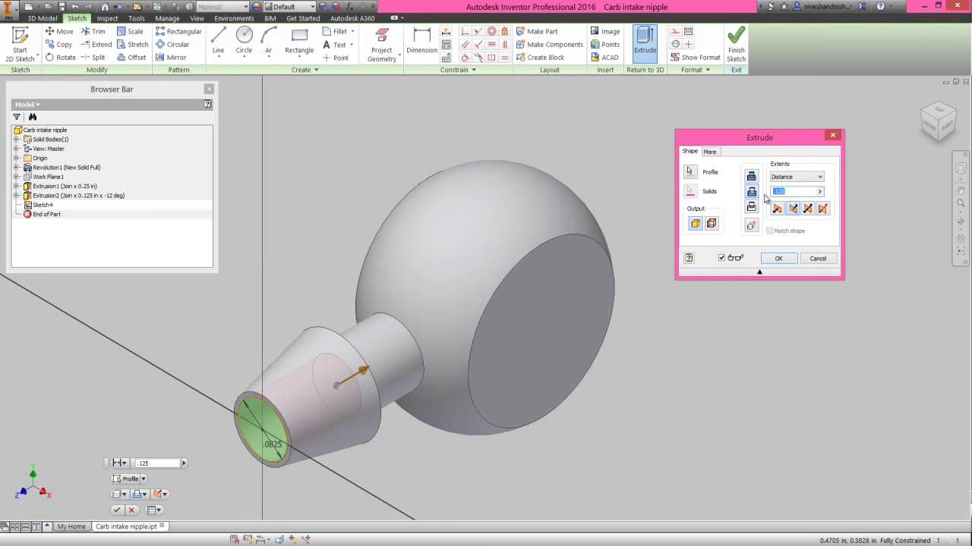